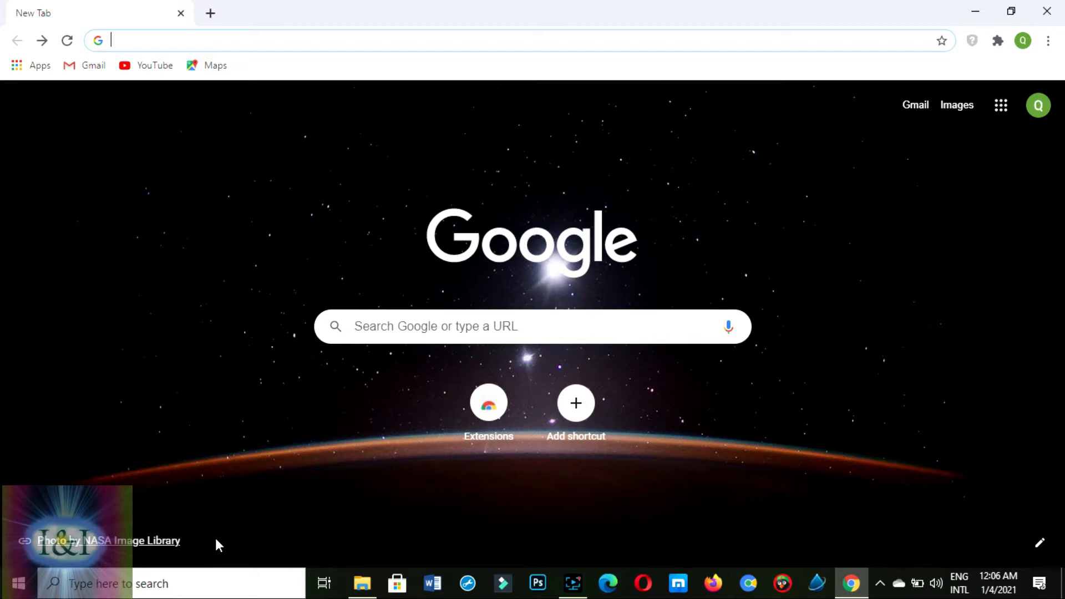
Search the web for 'google docs' in a new Chrome tab.
{"action": "type", "text": "gooogle docs"}
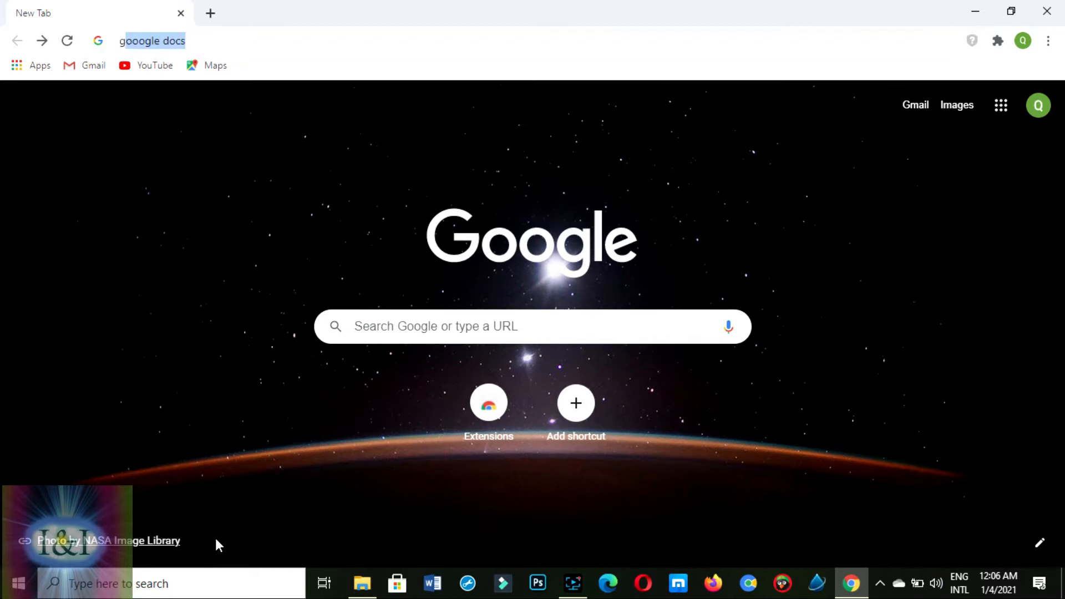
{"action": "key", "text": "Return"}
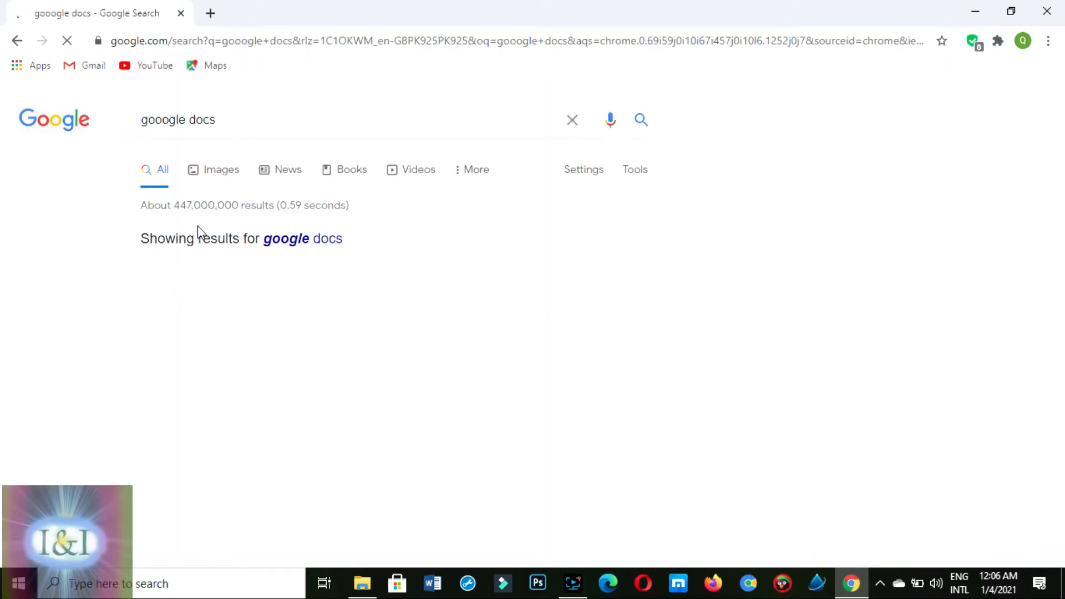
Go to the Google Docs site from the results and start a blank document.
{"action": "left_click", "coordinate": [198, 318]}
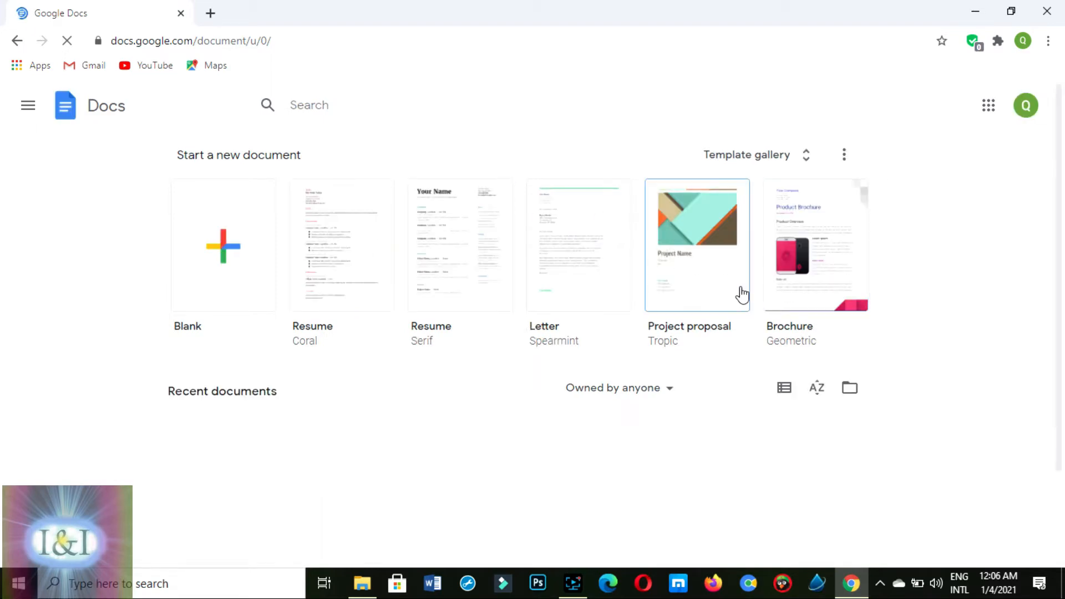
{"action": "left_click", "coordinate": [217, 246]}
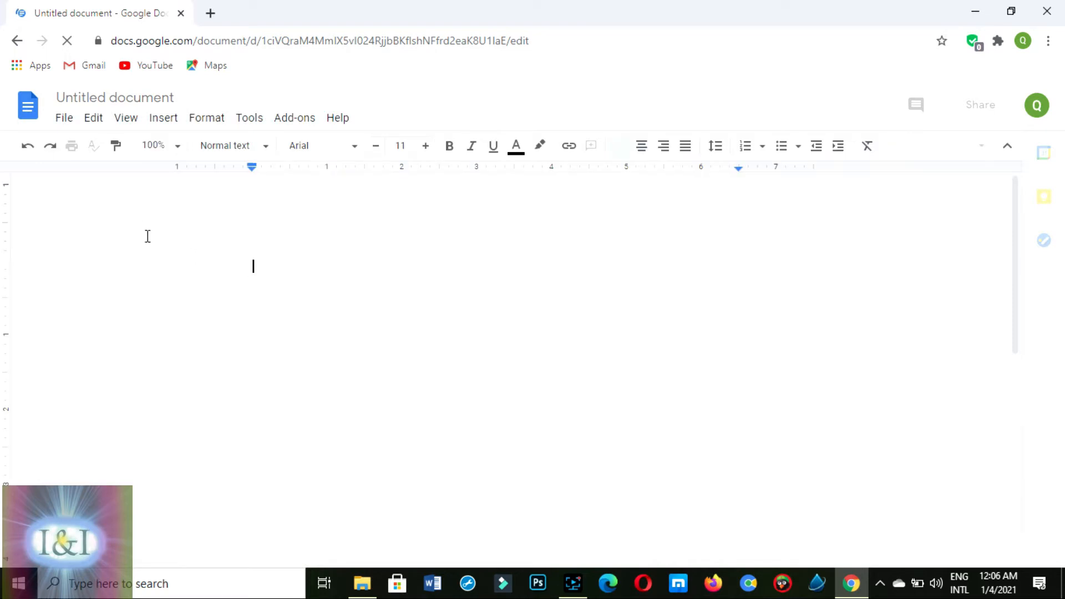
Create a new Google Form through File > New > Form in Docs.
{"action": "left_click", "coordinate": [66, 121]}
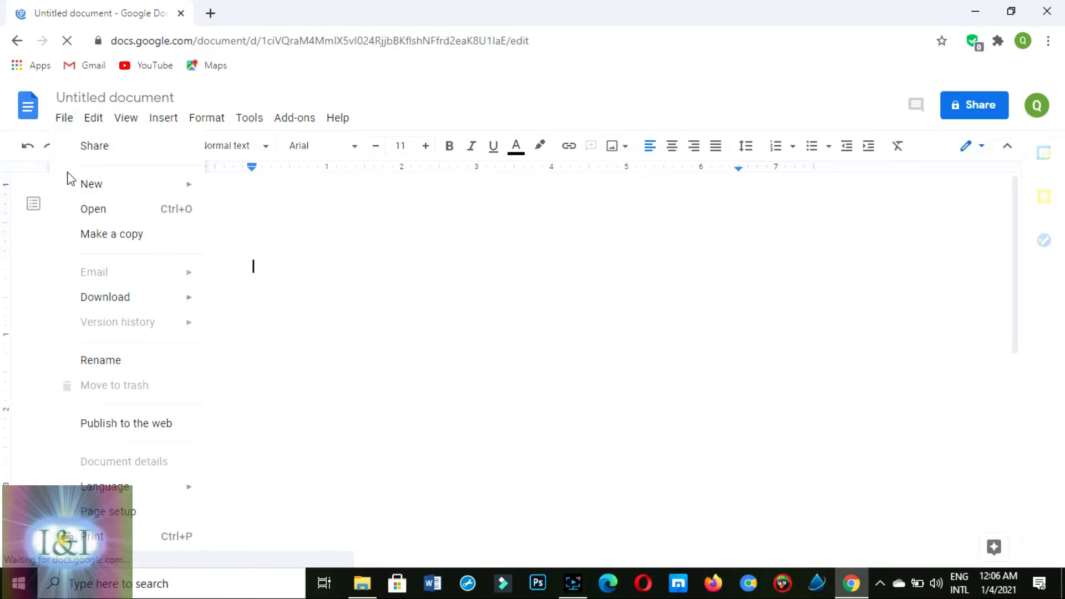
{"action": "left_click", "coordinate": [146, 183]}
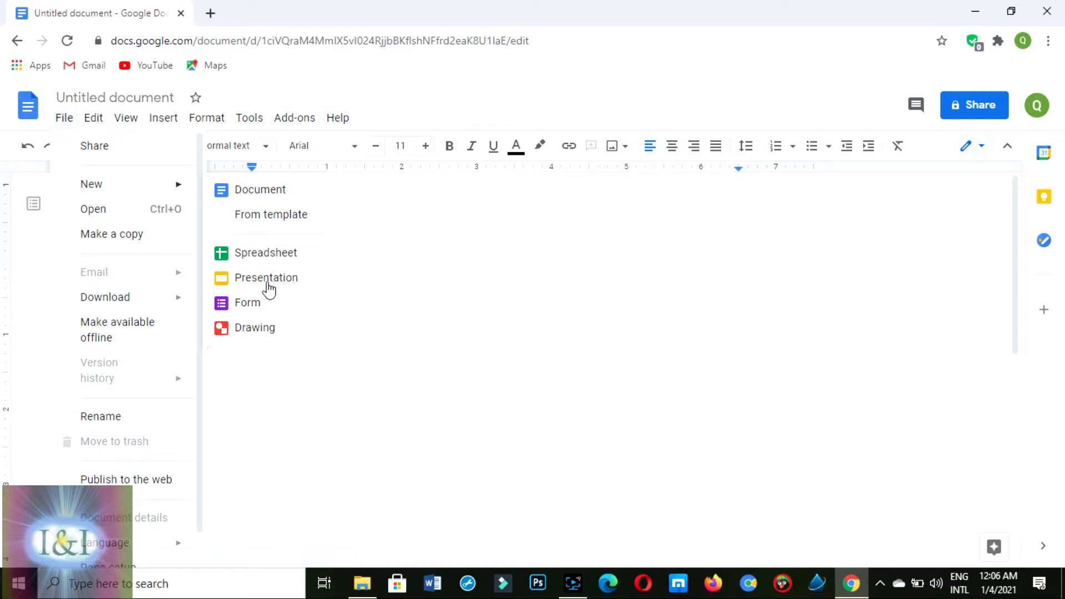
{"action": "left_click", "coordinate": [245, 304]}
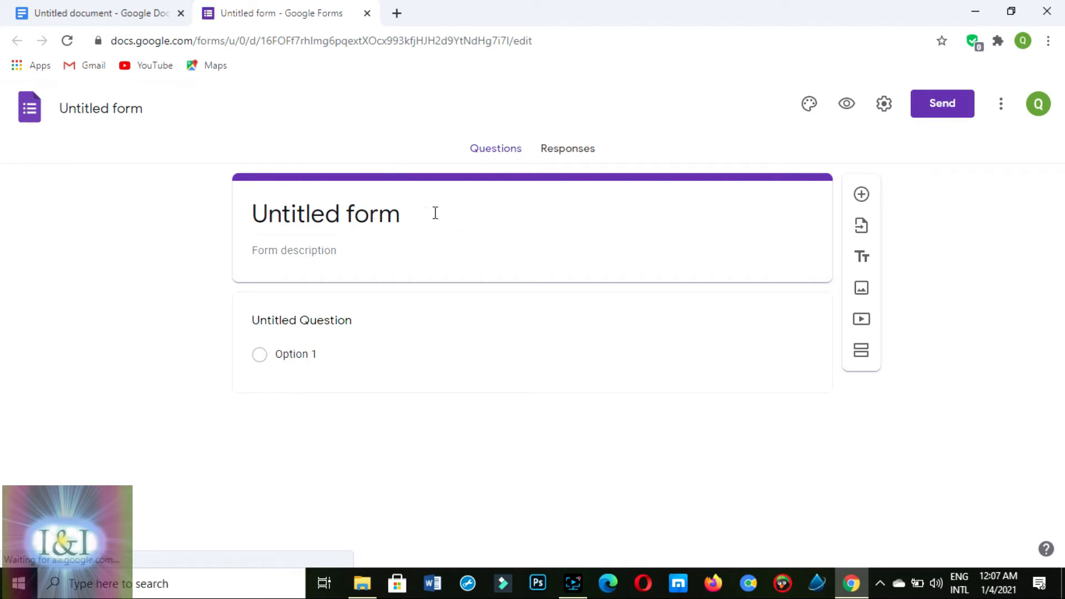
Change the form title from 'Untitled form' to 'Enotomology'.
{"action": "left_click", "coordinate": [405, 213]}
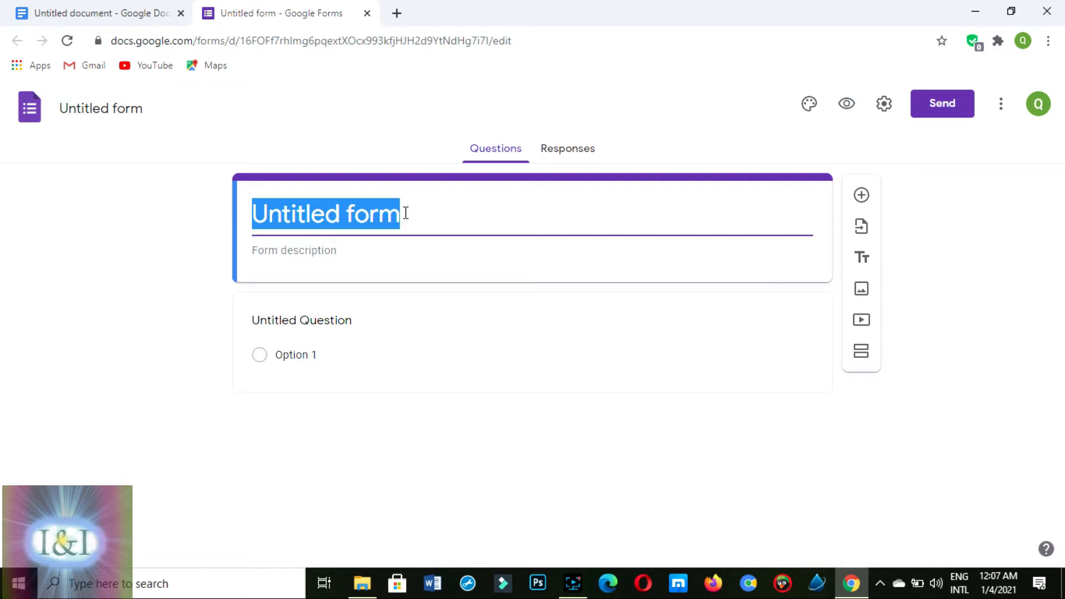
{"action": "type", "text": "E"}
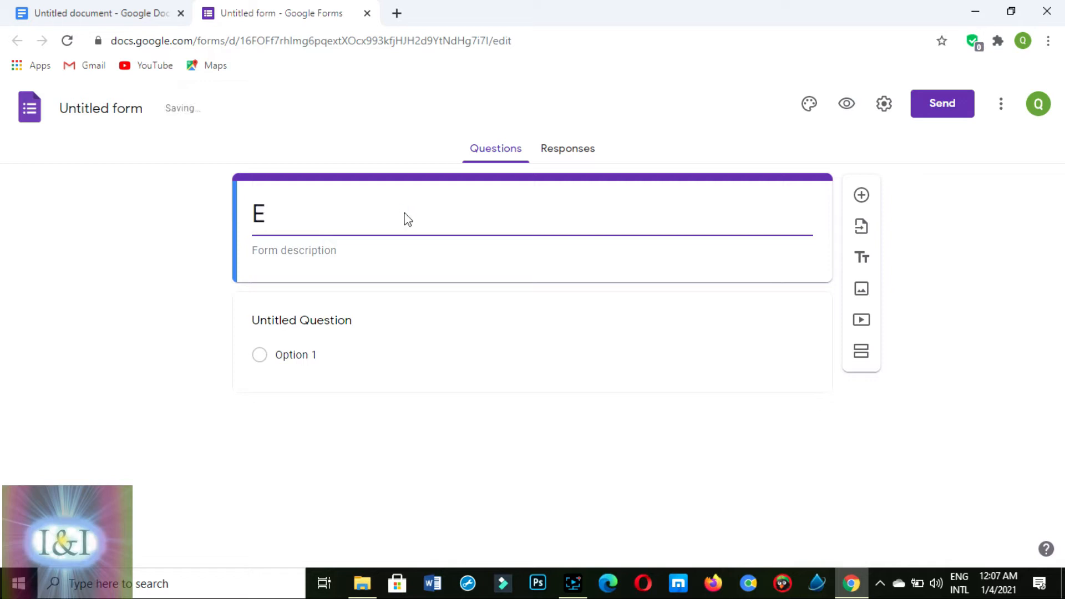
{"action": "type", "text": "no"}
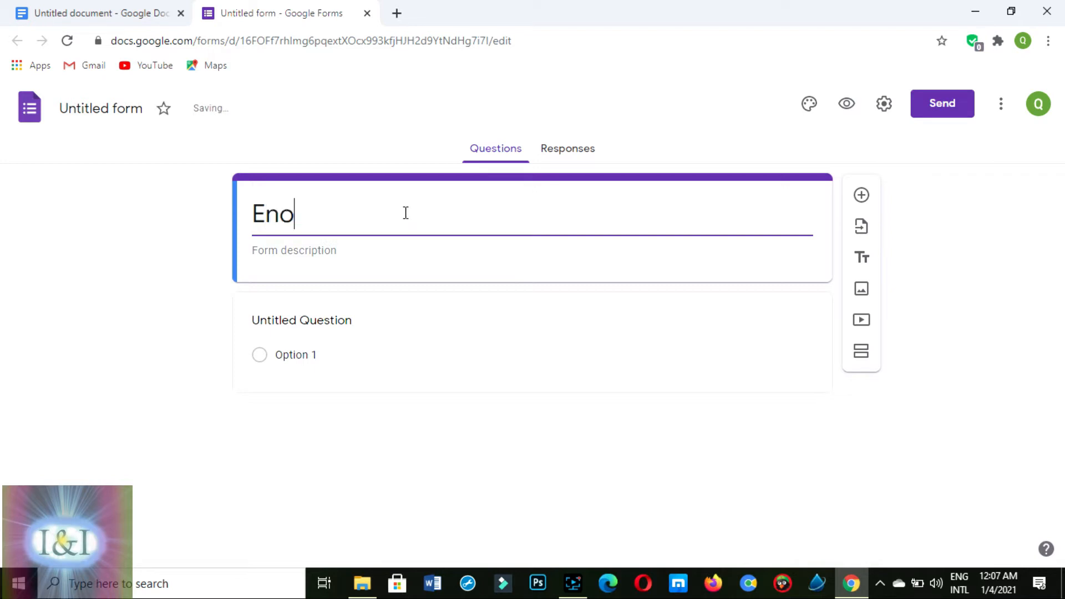
{"action": "type", "text": "tomology"}
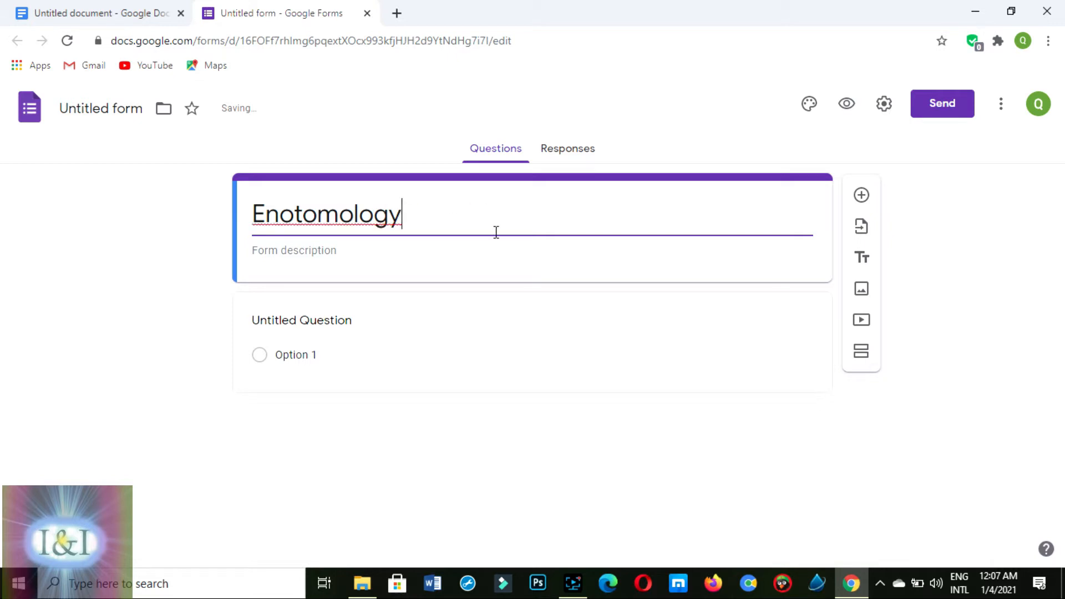
{"action": "left_click", "coordinate": [352, 318]}
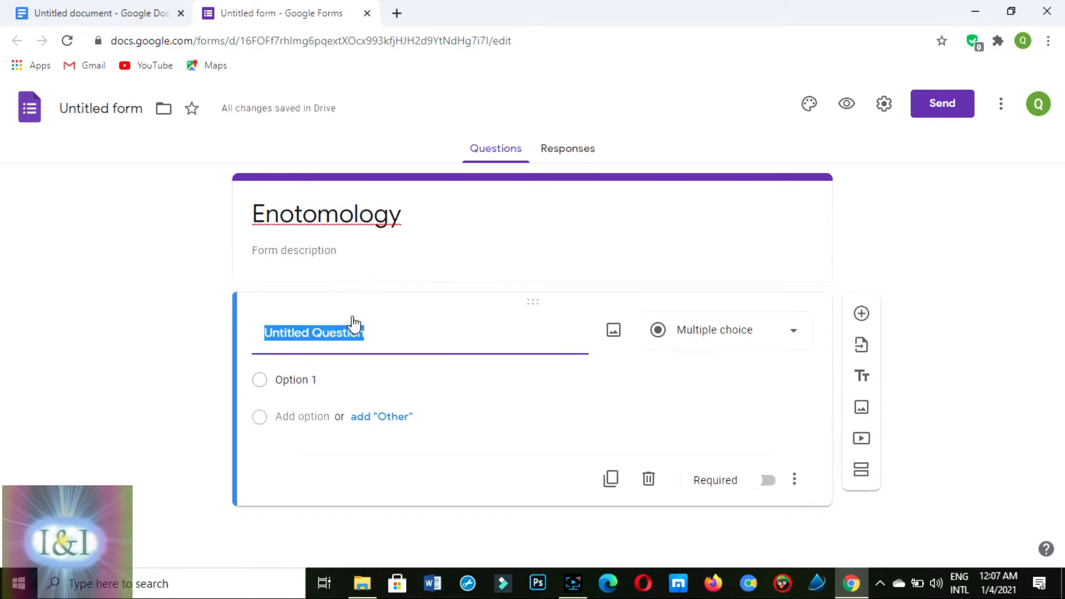
Word the first question 'what is your name?', keep it Short answer, and mark it required.
{"action": "type", "text": "what is y"}
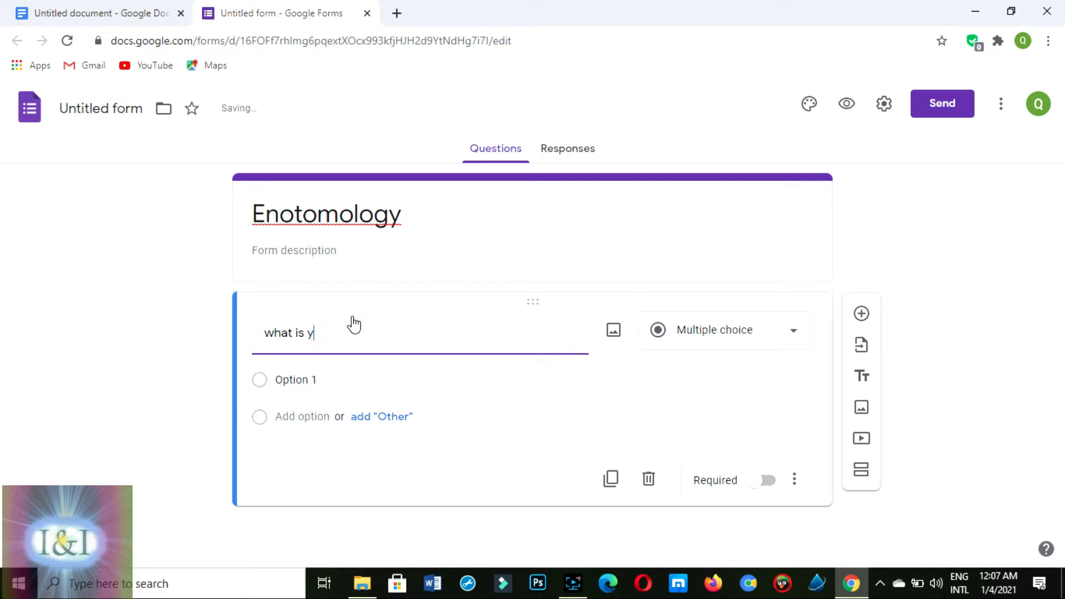
{"action": "type", "text": "our"}
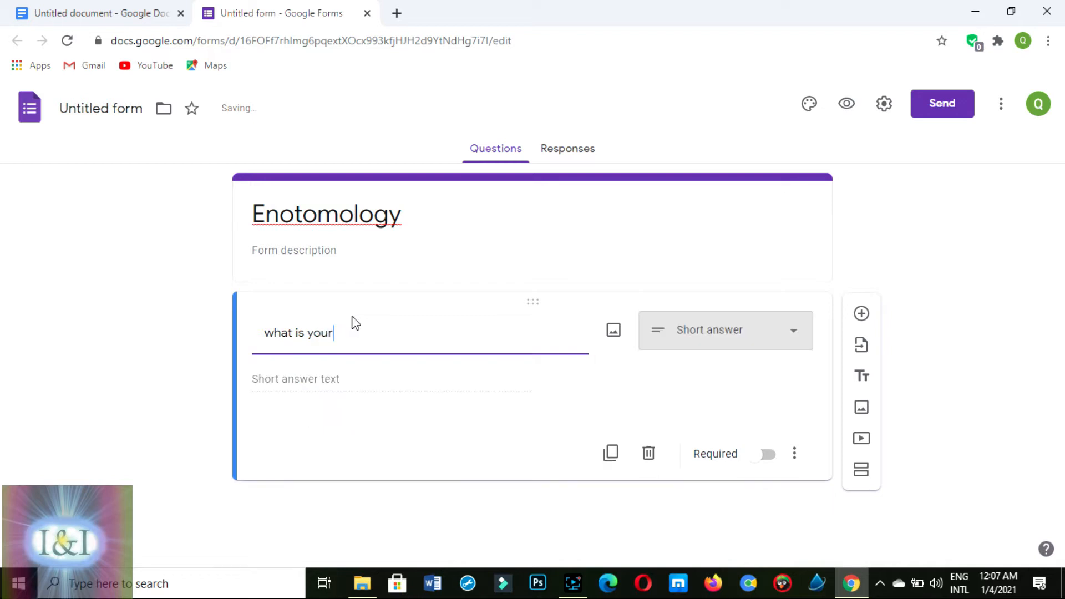
{"action": "type", "text": " nem"}
{"action": "key", "text": "BackSpace"}
{"action": "key", "text": "BackSpace"}
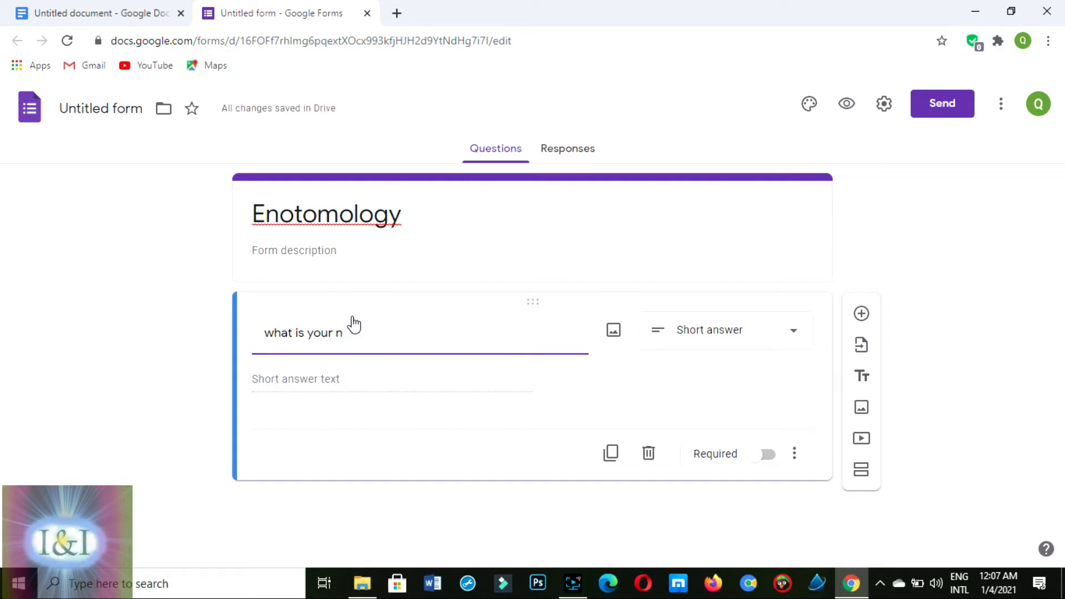
{"action": "type", "text": "ame?"}
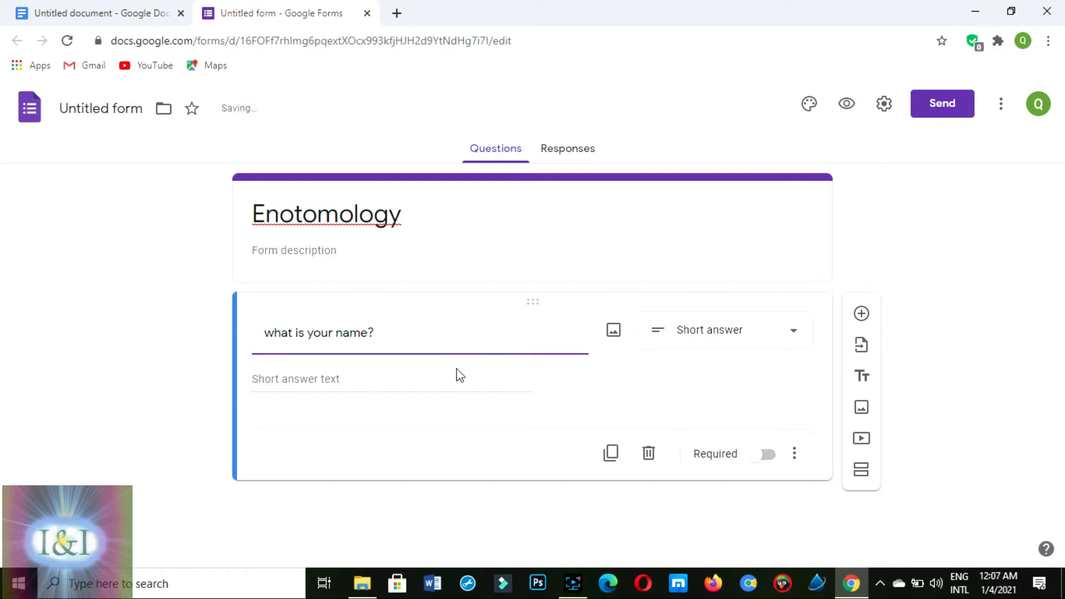
{"action": "left_click", "coordinate": [731, 331]}
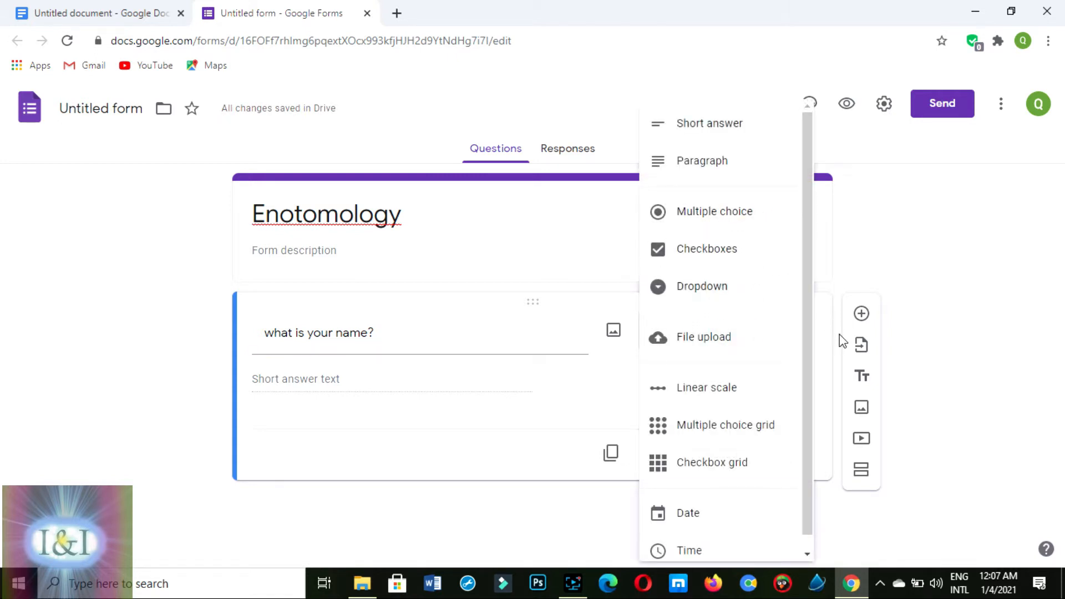
{"action": "left_click", "coordinate": [909, 232]}
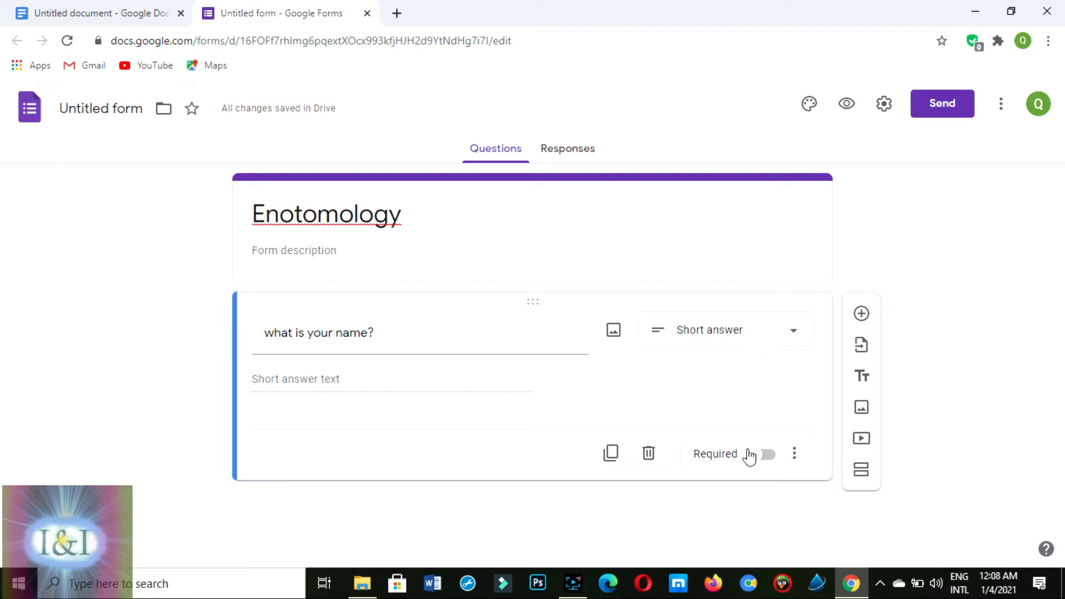
{"action": "left_click", "coordinate": [767, 462]}
Add a multiple-choice question with Option 1–3 and an Other choice.
{"action": "left_click", "coordinate": [861, 314]}
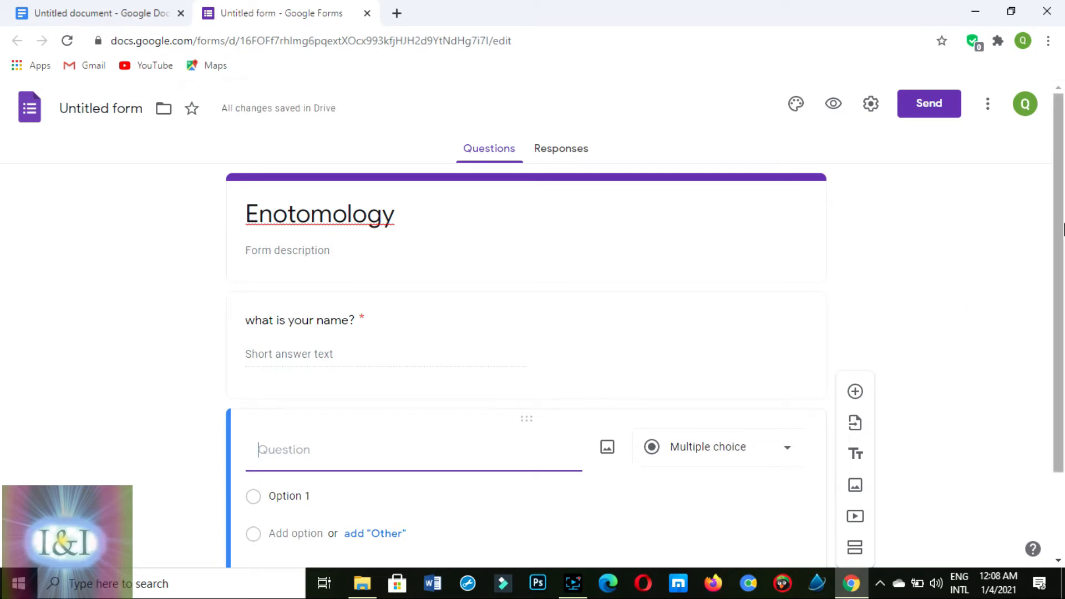
{"action": "scroll", "coordinate": [1063, 229], "scroll_direction": "down", "scroll_amount": 1}
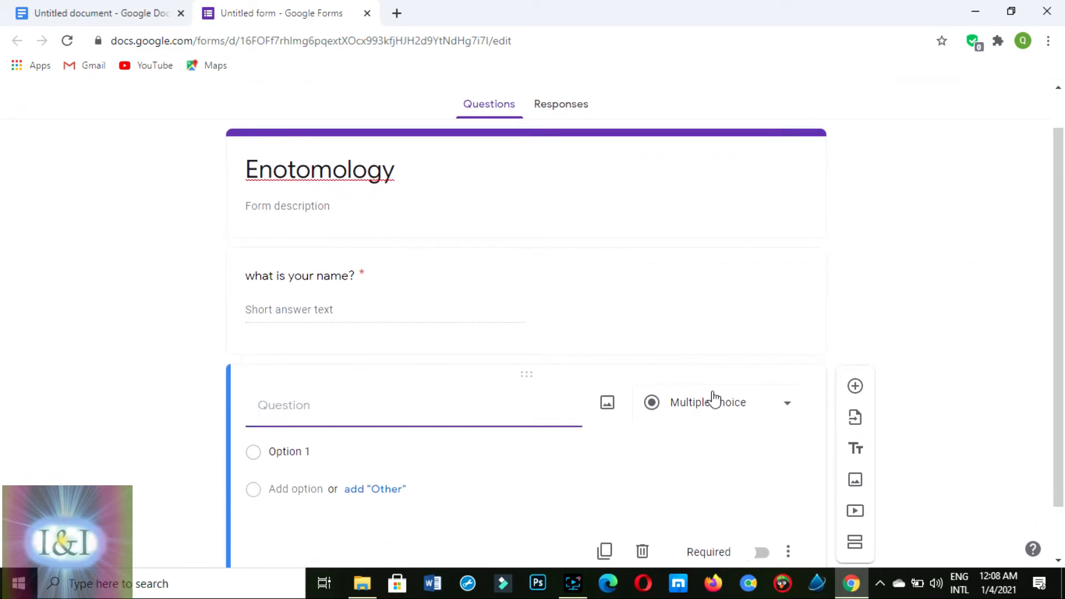
{"action": "left_click", "coordinate": [378, 490]}
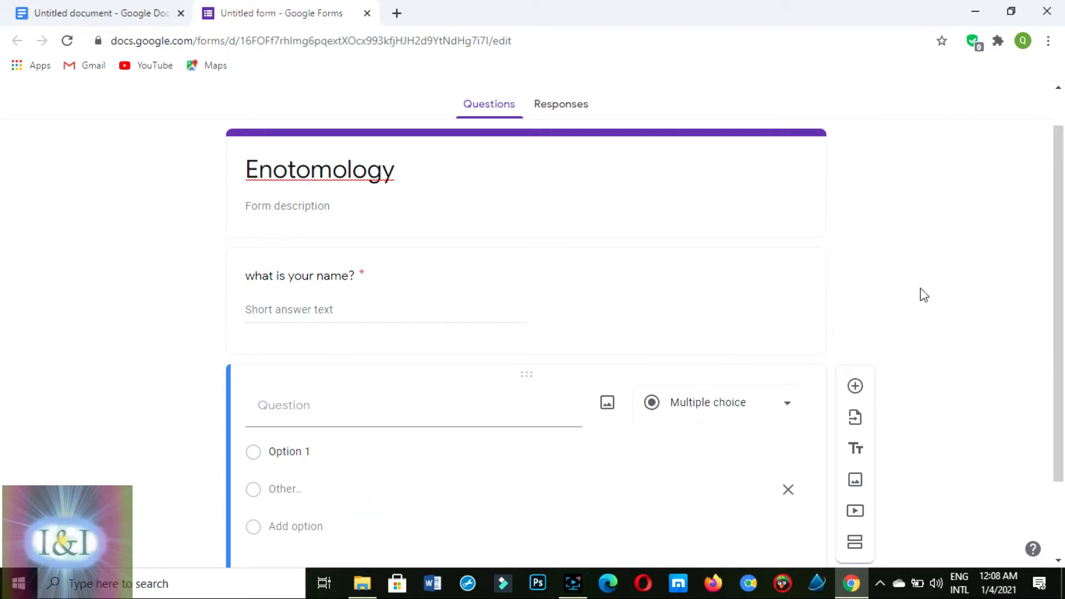
{"action": "left_click_drag", "start_coordinate": [1059, 316], "coordinate": [1059, 374]}
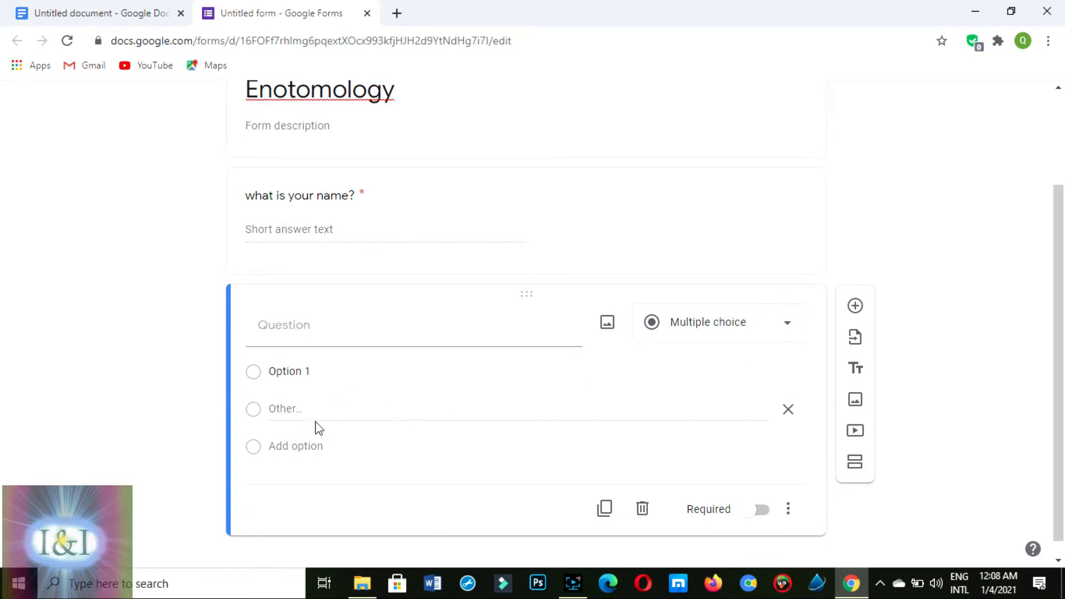
{"action": "left_click", "coordinate": [297, 444]}
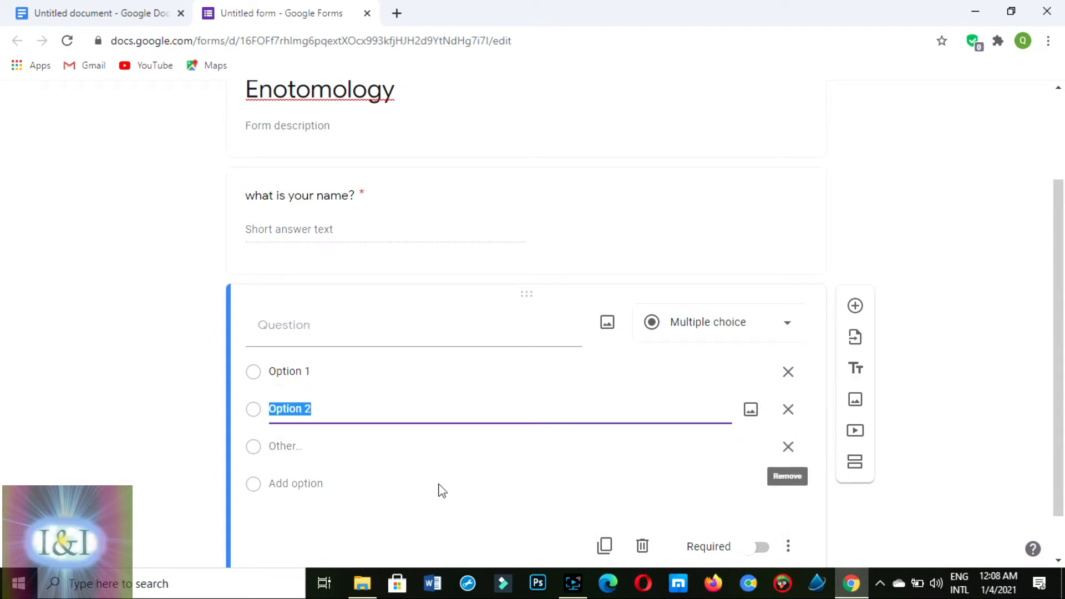
{"action": "left_click", "coordinate": [292, 482]}
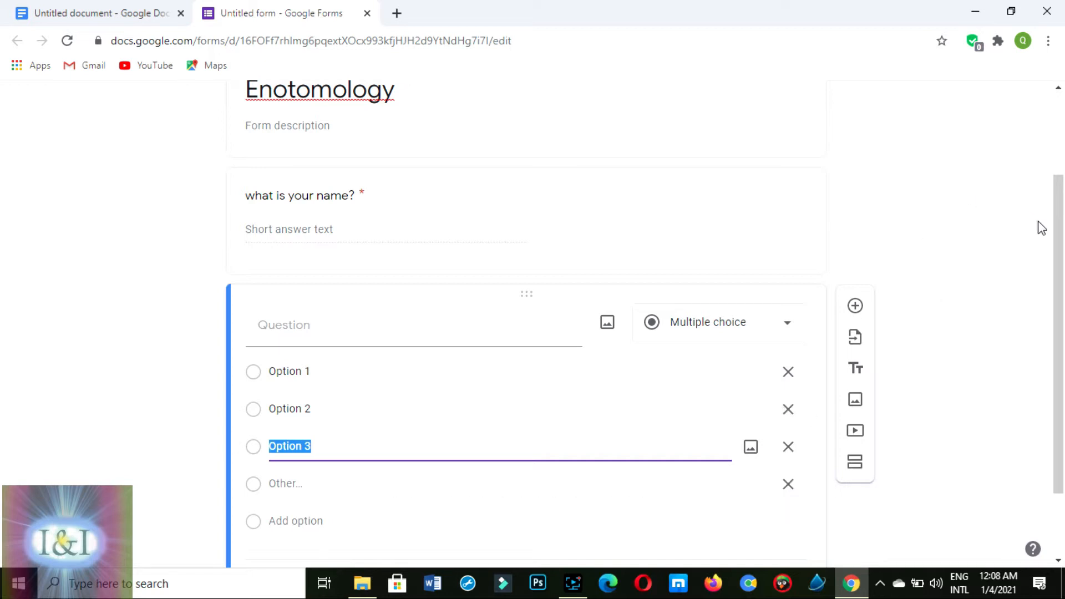
{"action": "left_click", "coordinate": [380, 331]}
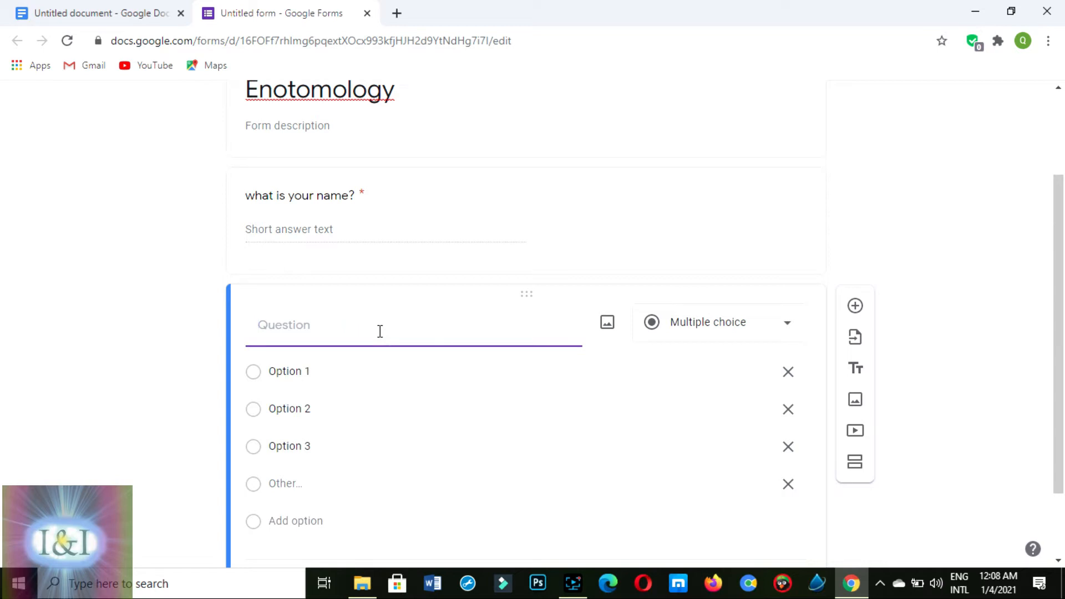
Word the second question 'What is your age?' with choices 18, 19 and 20.
{"action": "type", "text": "What is your age"}
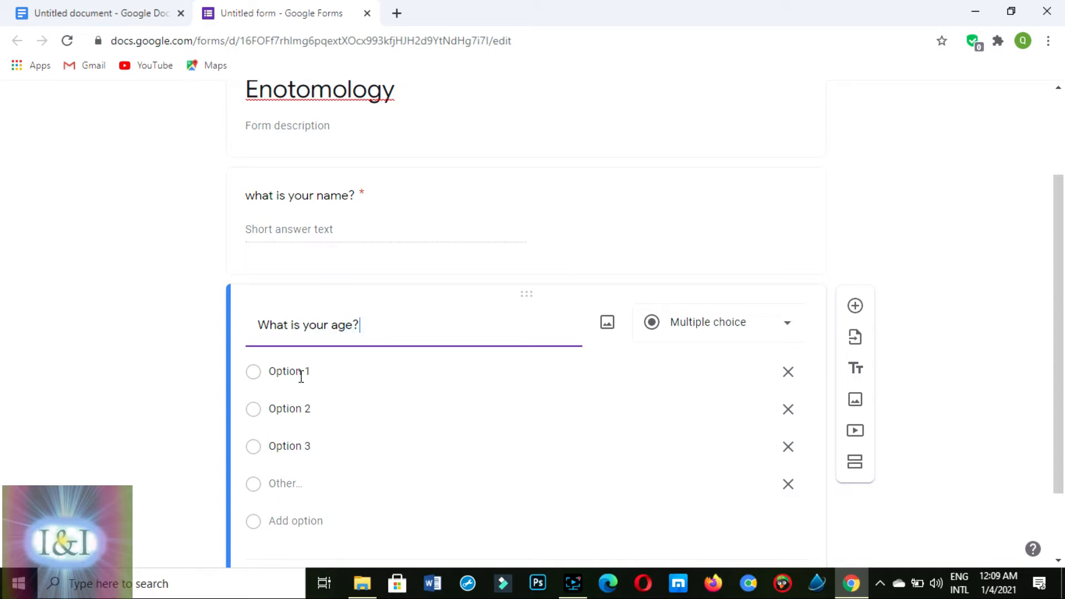
{"action": "left_click", "coordinate": [298, 377]}
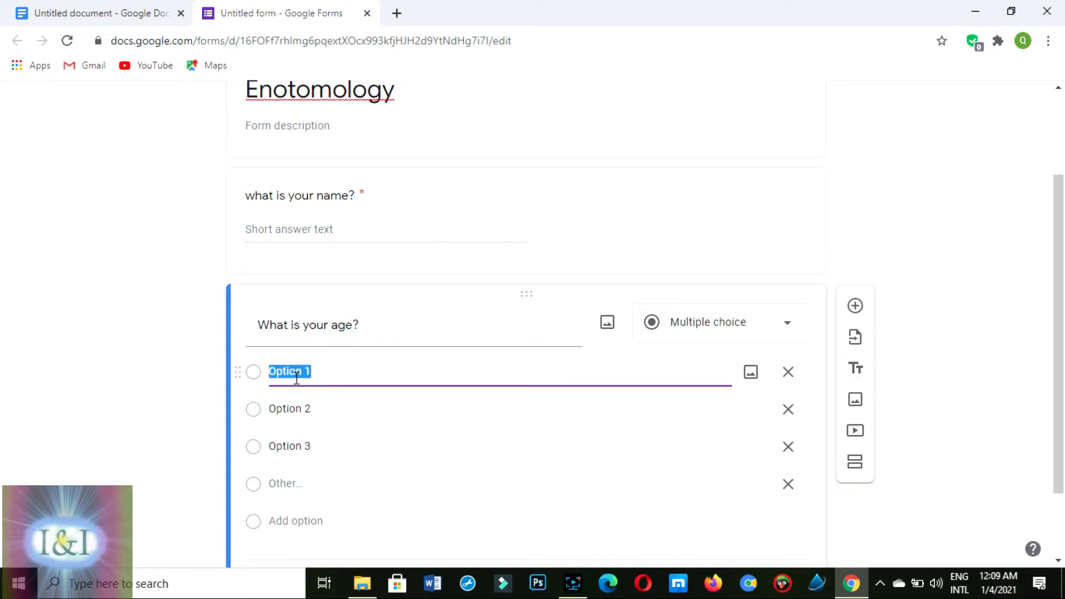
{"action": "type", "text": "18"}
{"action": "left_click", "coordinate": [304, 405]}
{"action": "type", "text": "1"}
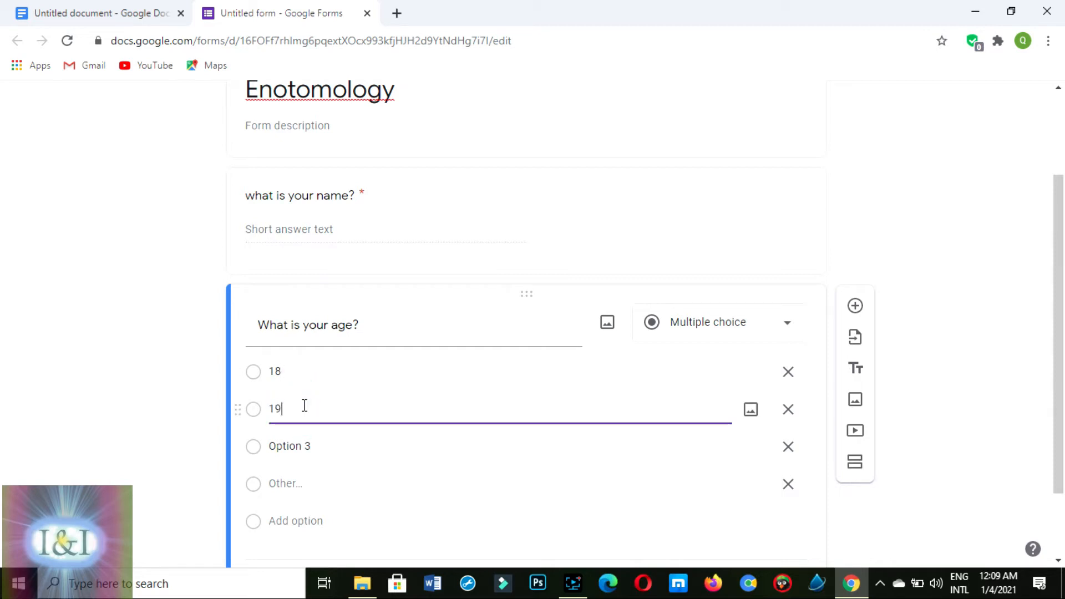
{"action": "type", "text": "9"}
{"action": "left_click", "coordinate": [304, 442]}
{"action": "type", "text": "20"}
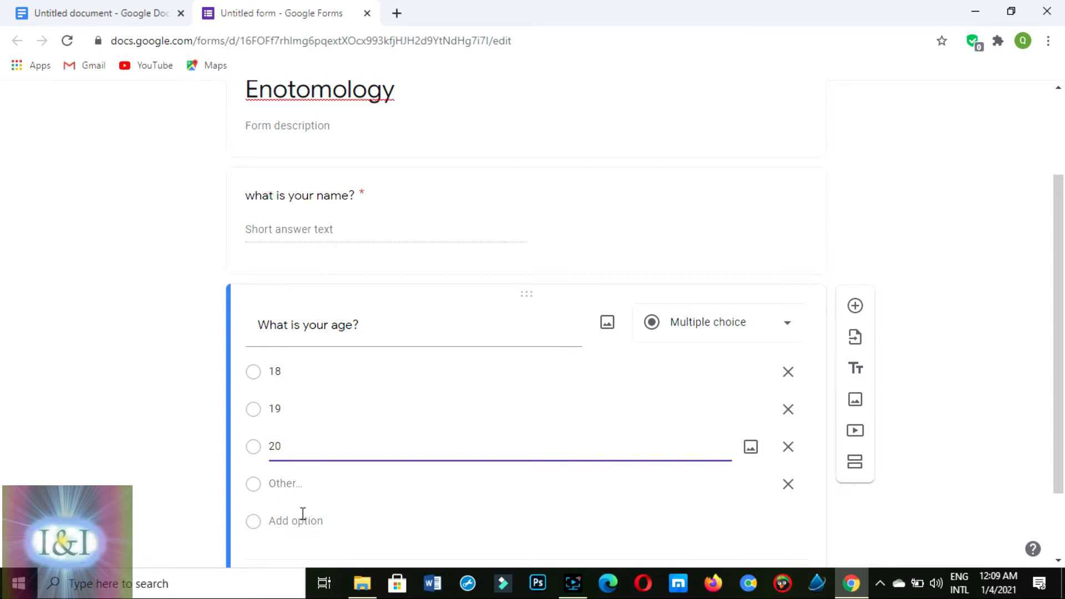
{"action": "left_click", "coordinate": [299, 483]}
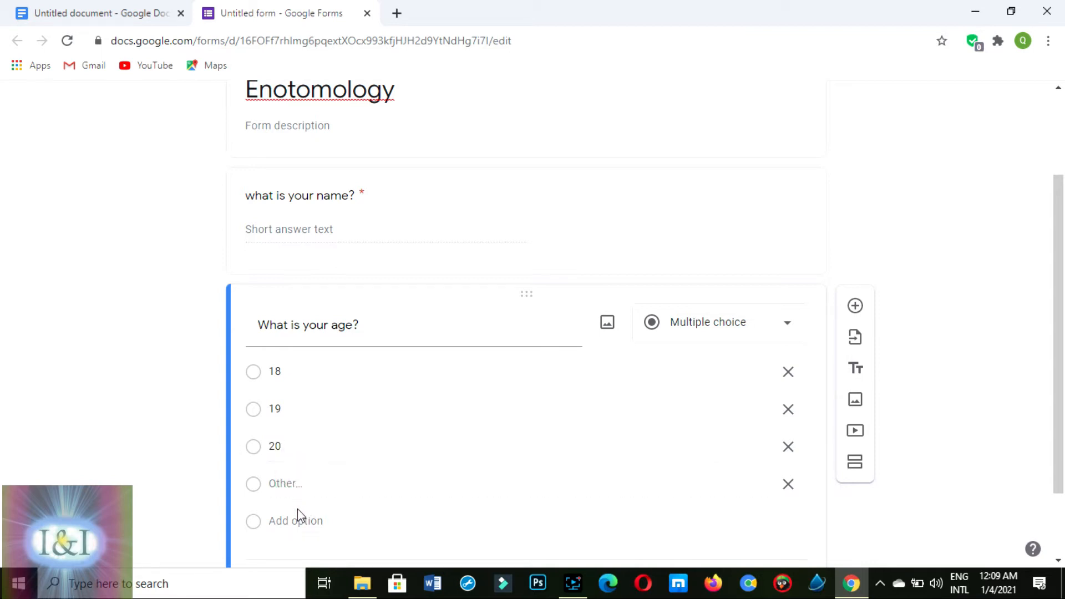
Add a fourth age choice, 21, and bring up the theme customisation panel.
{"action": "left_click", "coordinate": [300, 516]}
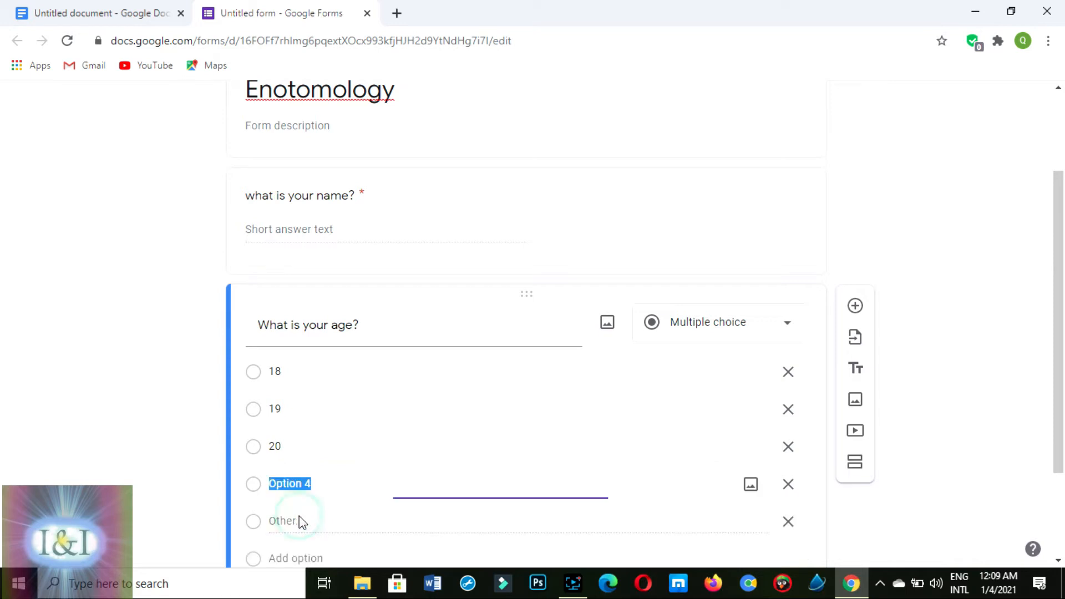
{"action": "type", "text": "21"}
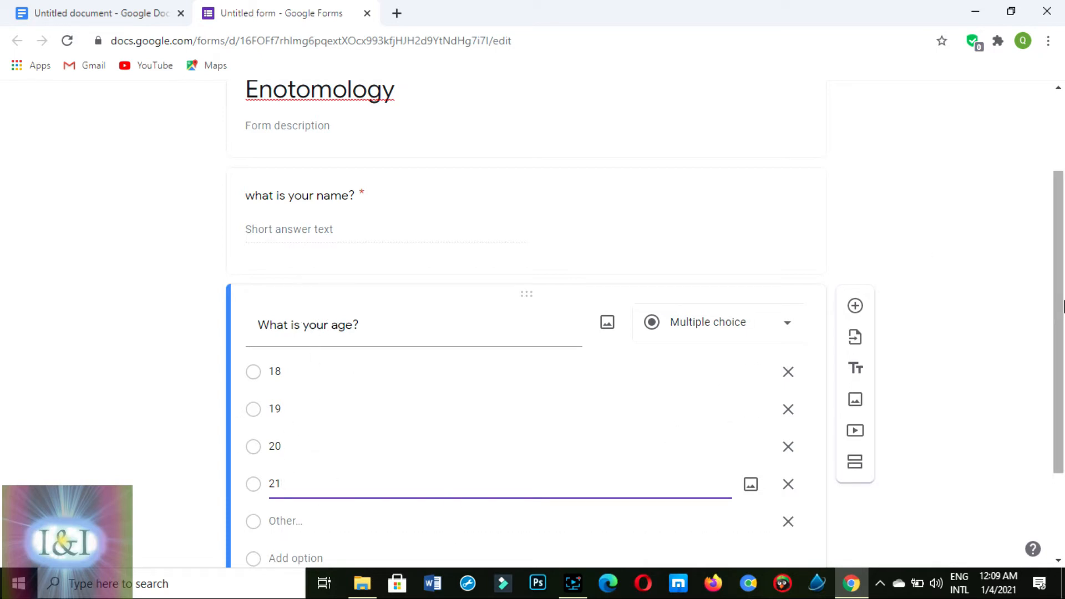
{"action": "left_click_drag", "start_coordinate": [1062, 300], "coordinate": [1060, 226]}
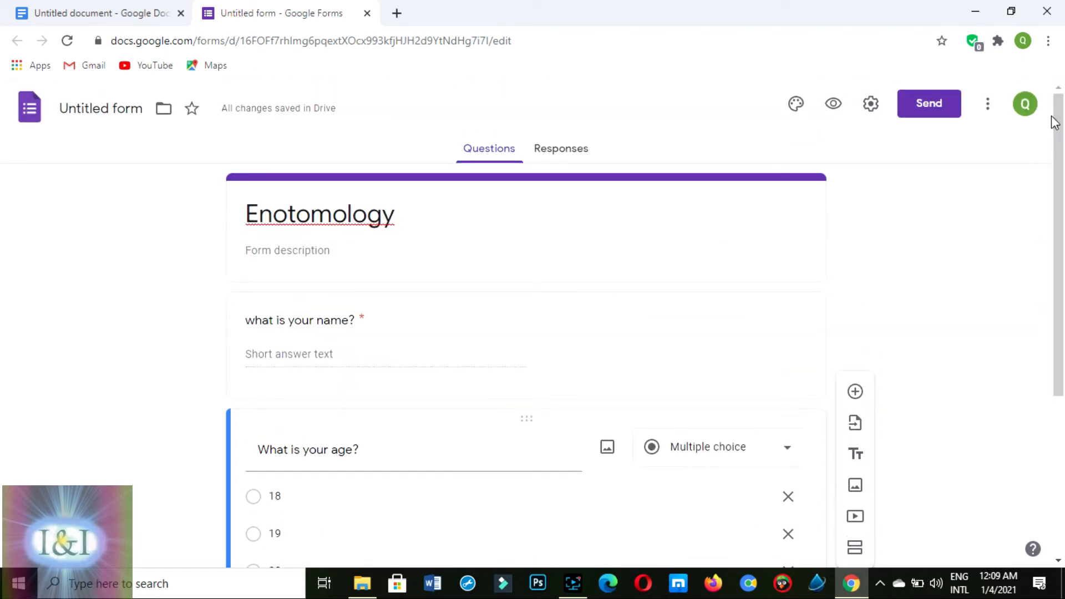
{"action": "left_click", "coordinate": [796, 104]}
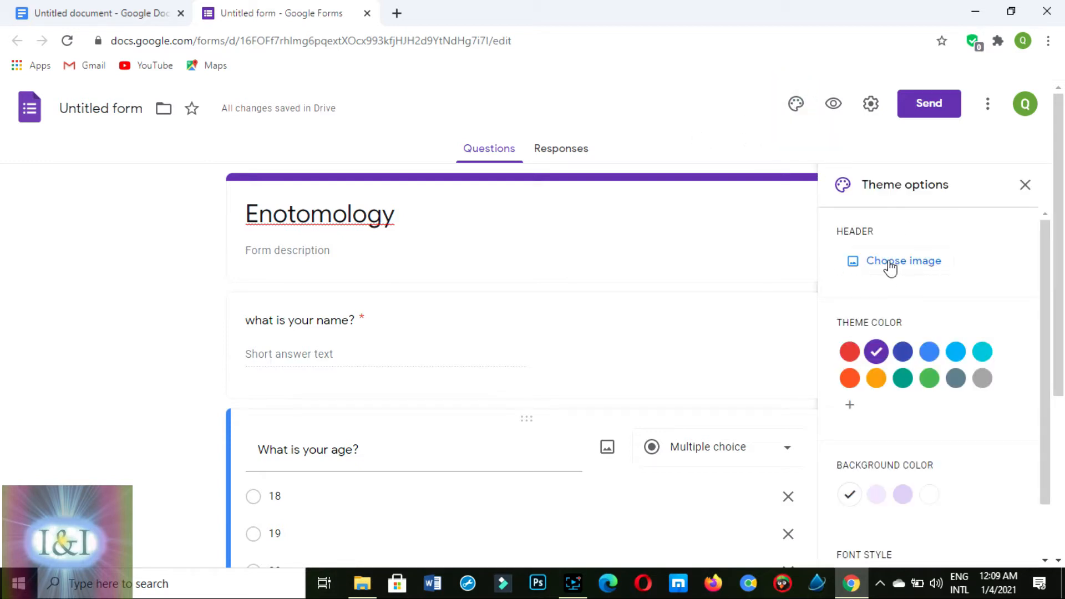
Open the Select Header image picker from Theme options.
{"action": "left_click", "coordinate": [915, 268]}
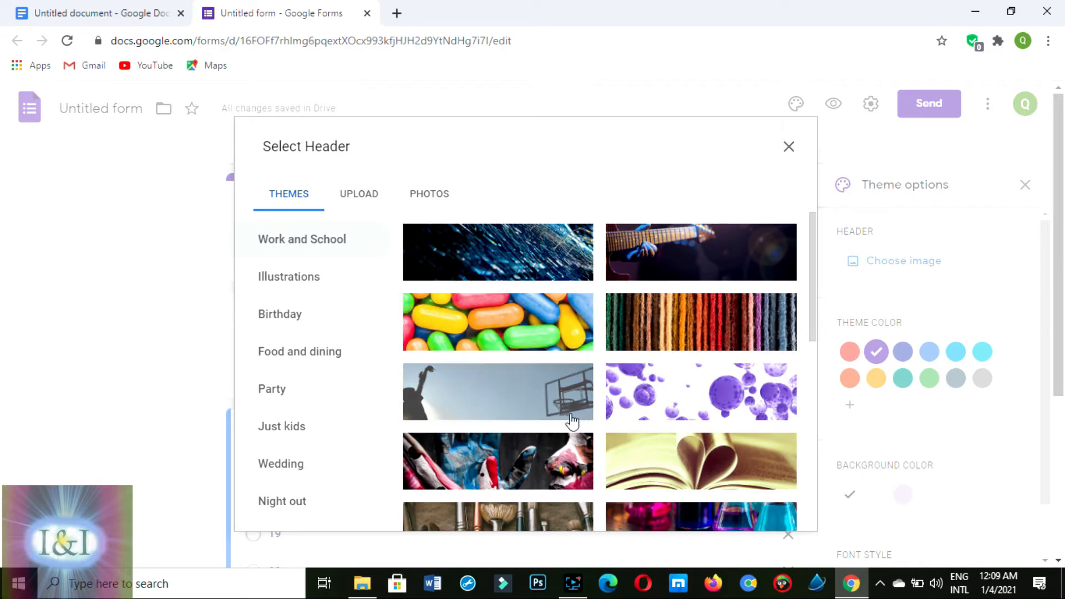
Insert the purple bubbles image from the Work and School themes as the header.
{"action": "left_click", "coordinate": [270, 308]}
{"action": "left_click", "coordinate": [277, 390]}
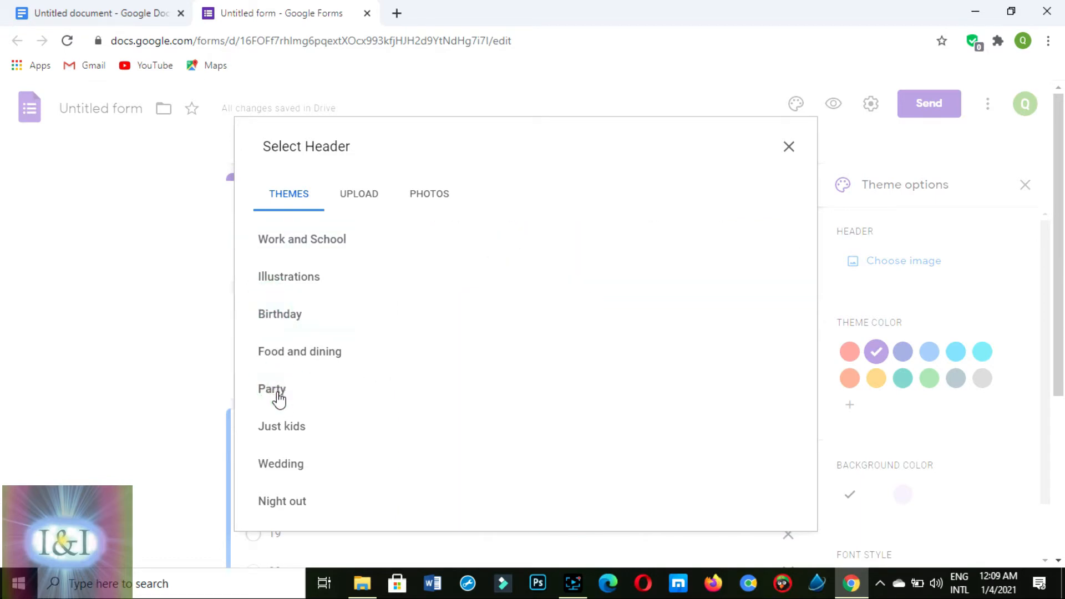
{"action": "left_click", "coordinate": [283, 428]}
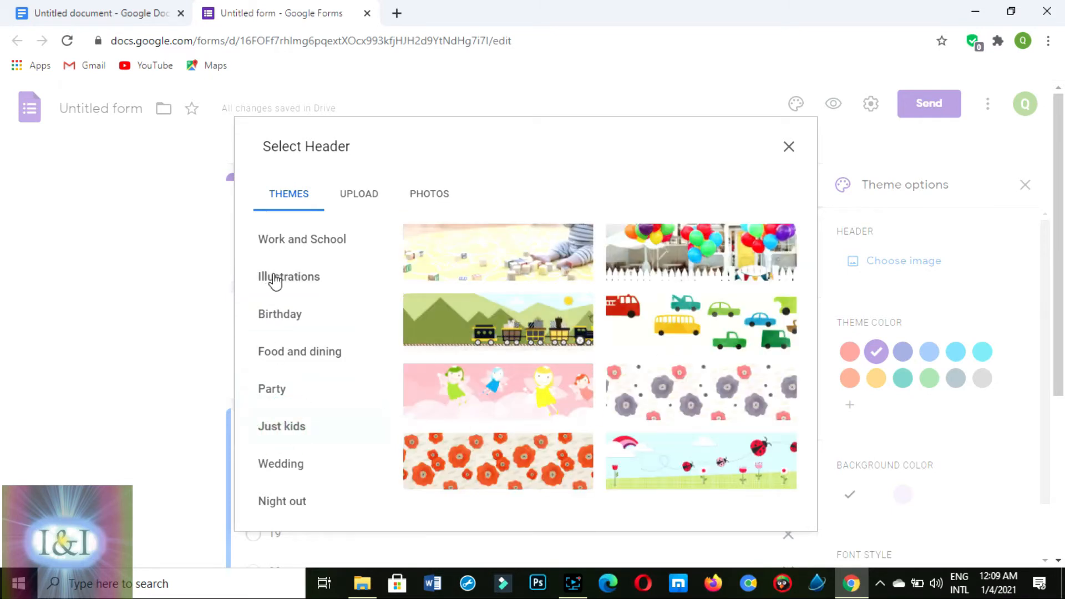
{"action": "left_click", "coordinate": [303, 243]}
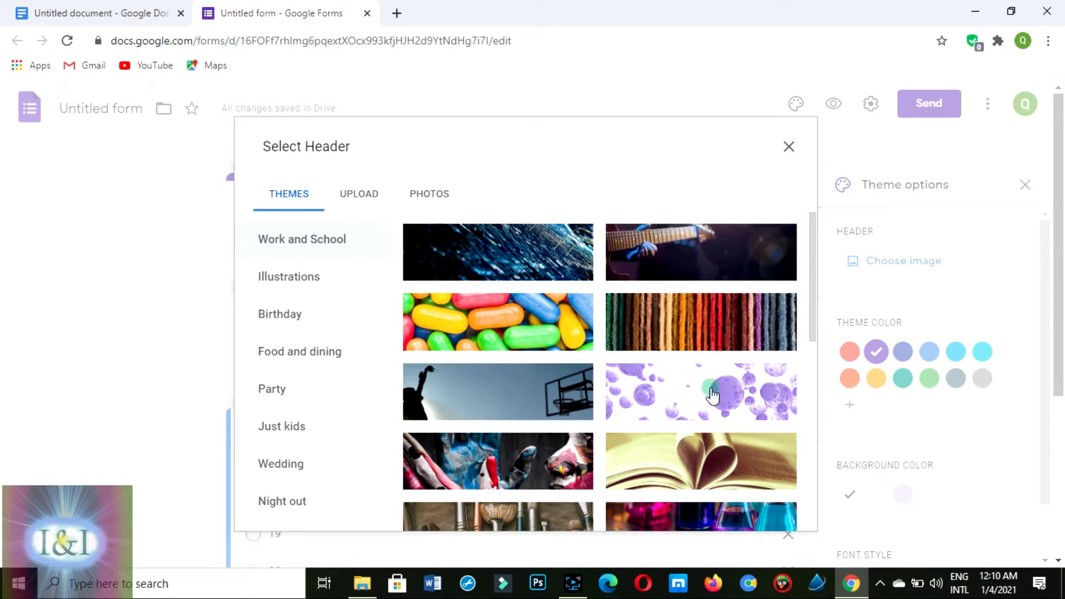
{"action": "left_click", "coordinate": [712, 394]}
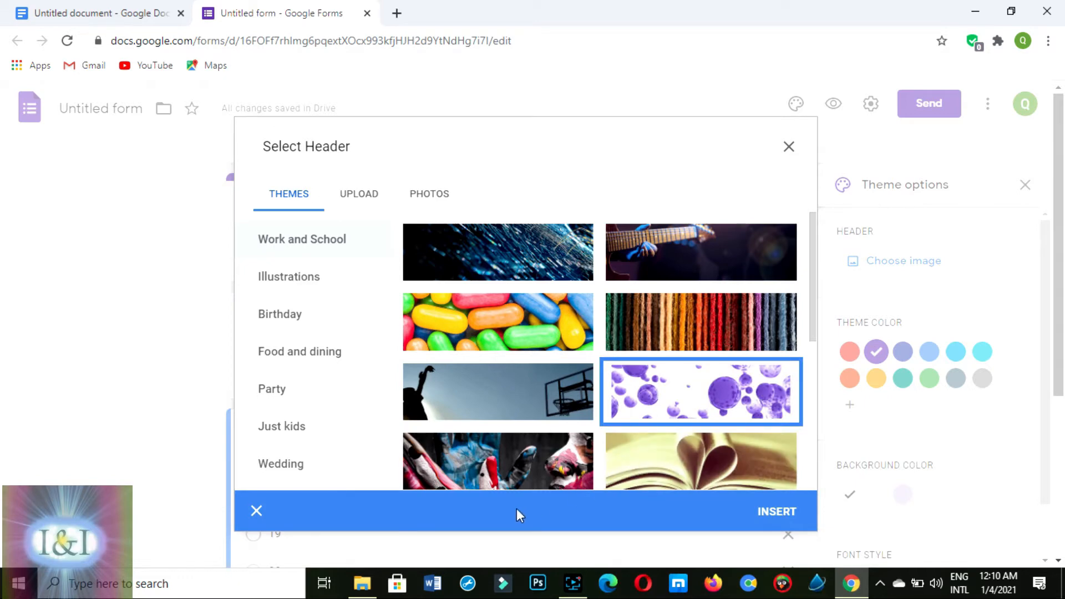
{"action": "left_click", "coordinate": [776, 513]}
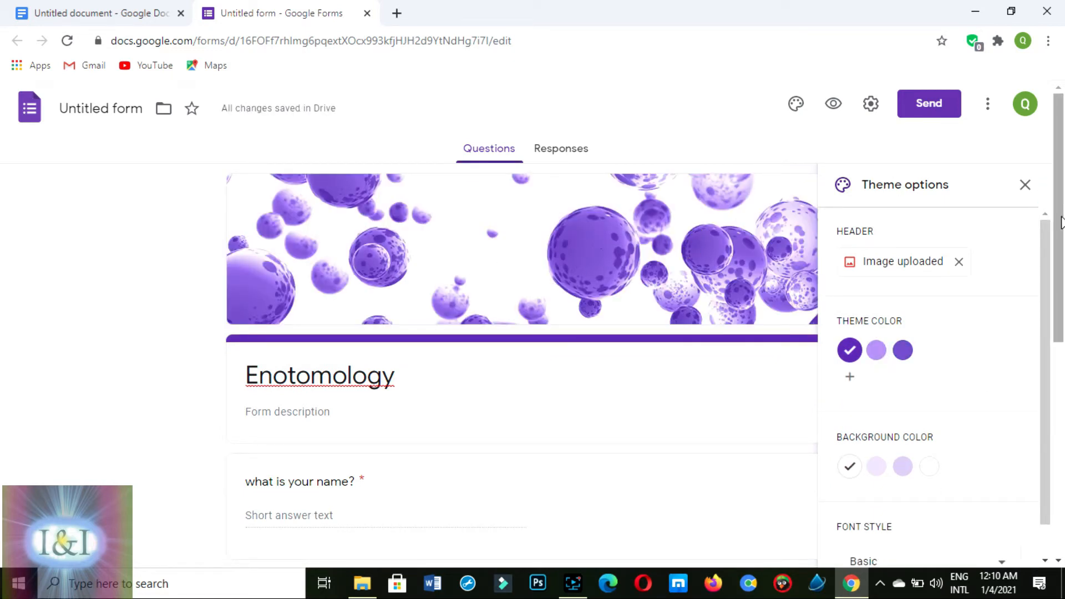
Set the theme colour to light purple and the page background to white.
{"action": "left_click_drag", "start_coordinate": [1063, 205], "coordinate": [1062, 242]}
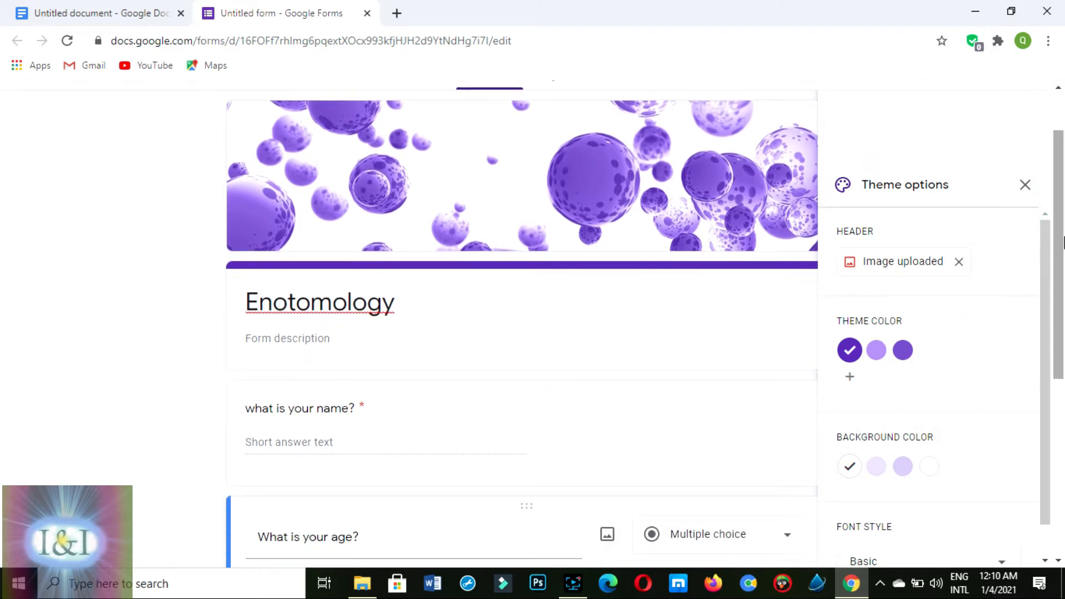
{"action": "left_click", "coordinate": [876, 350]}
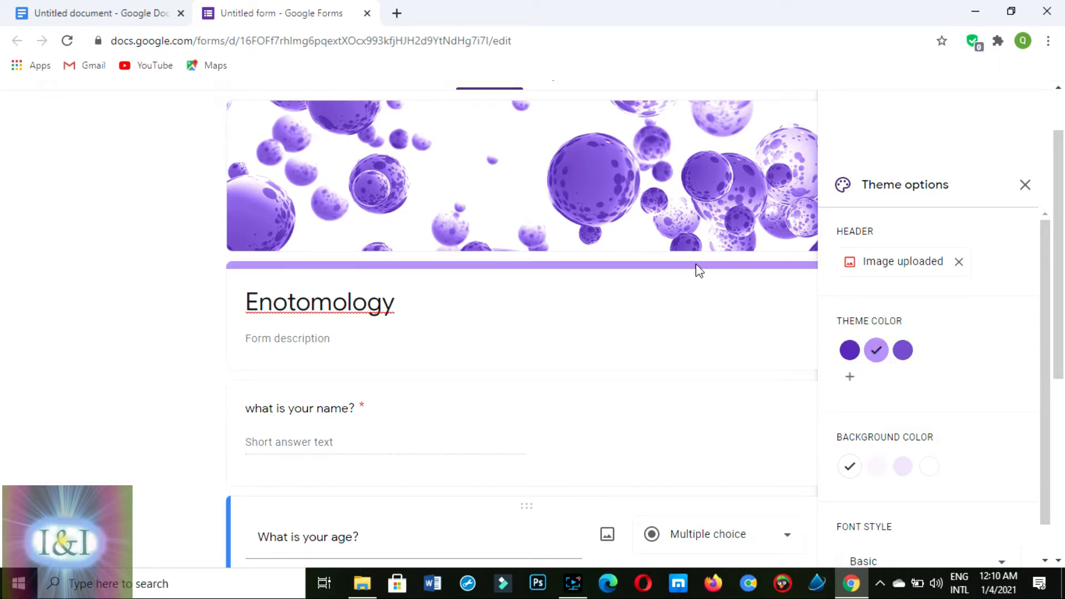
{"action": "left_click", "coordinate": [903, 350]}
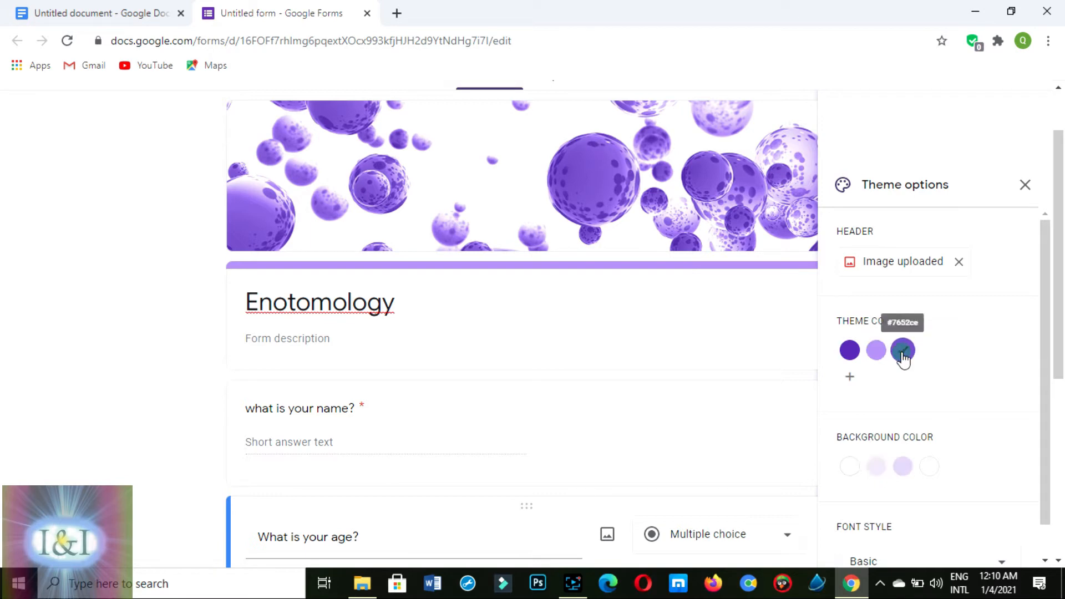
{"action": "left_click", "coordinate": [846, 352]}
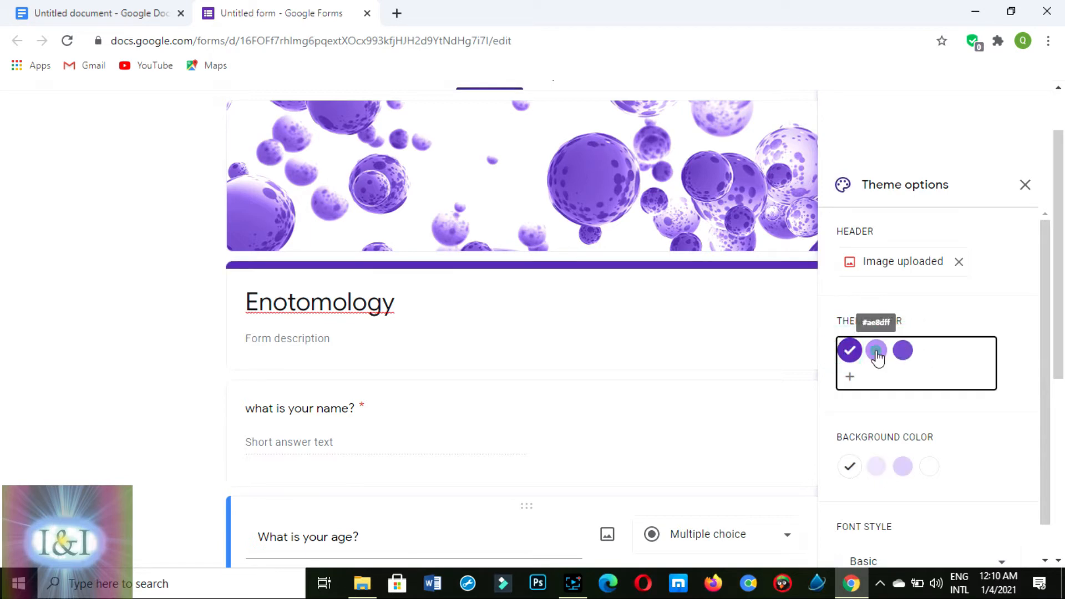
{"action": "left_click", "coordinate": [876, 351]}
{"action": "left_click", "coordinate": [878, 466]}
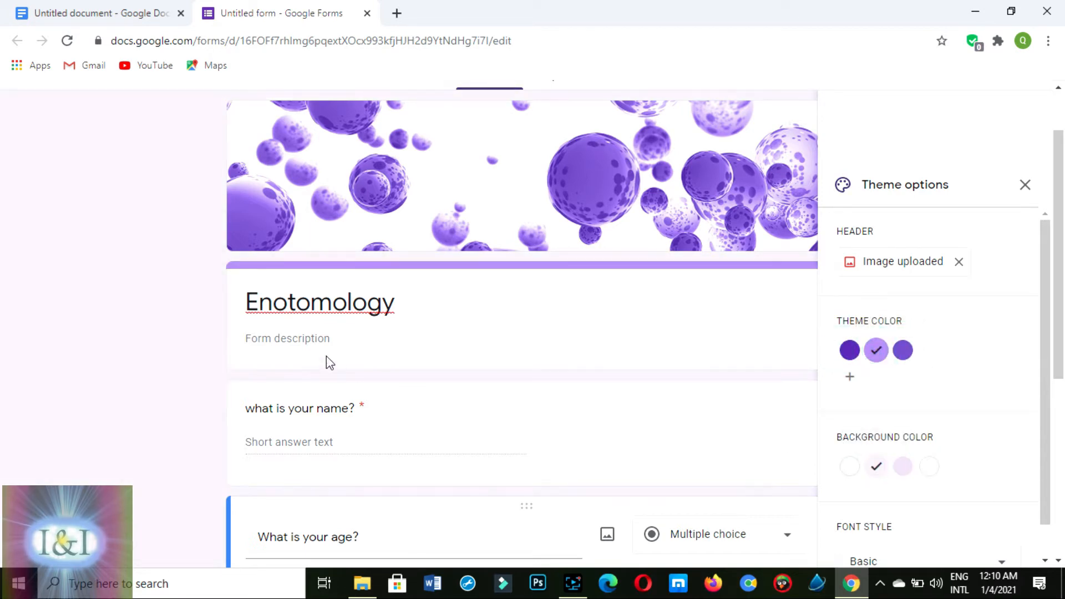
{"action": "left_click", "coordinate": [904, 467]}
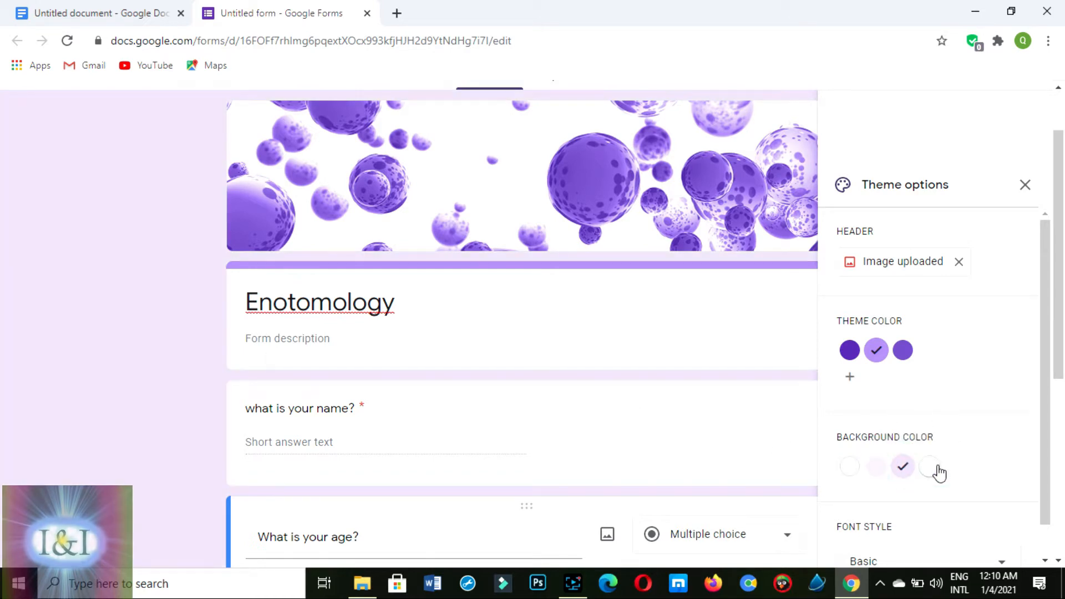
{"action": "left_click", "coordinate": [935, 469]}
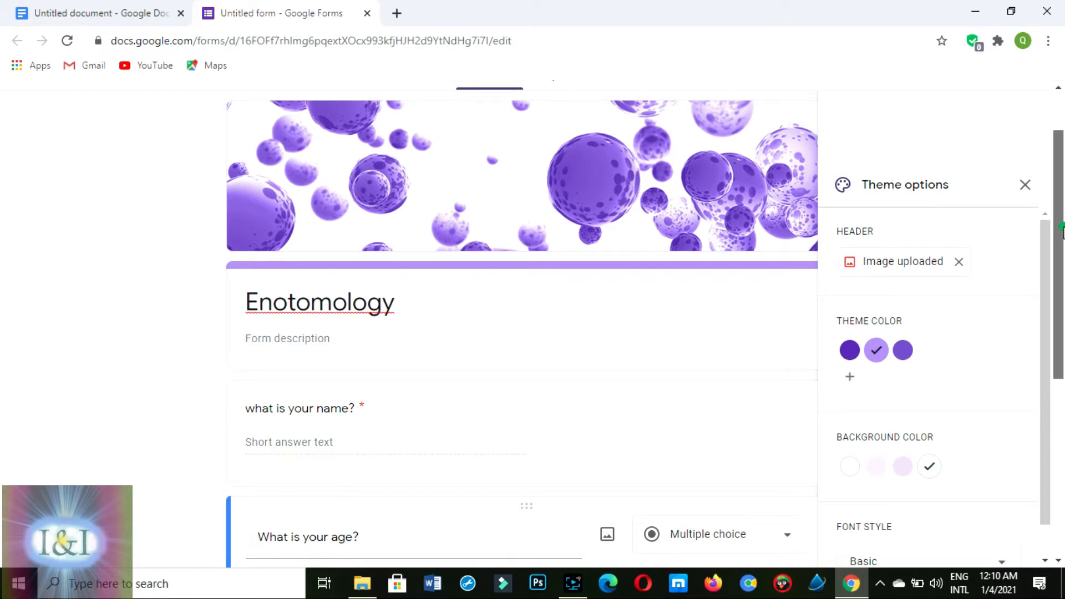
Switch the form's font style to Formal.
{"action": "left_click_drag", "start_coordinate": [1063, 233], "coordinate": [1048, 357]}
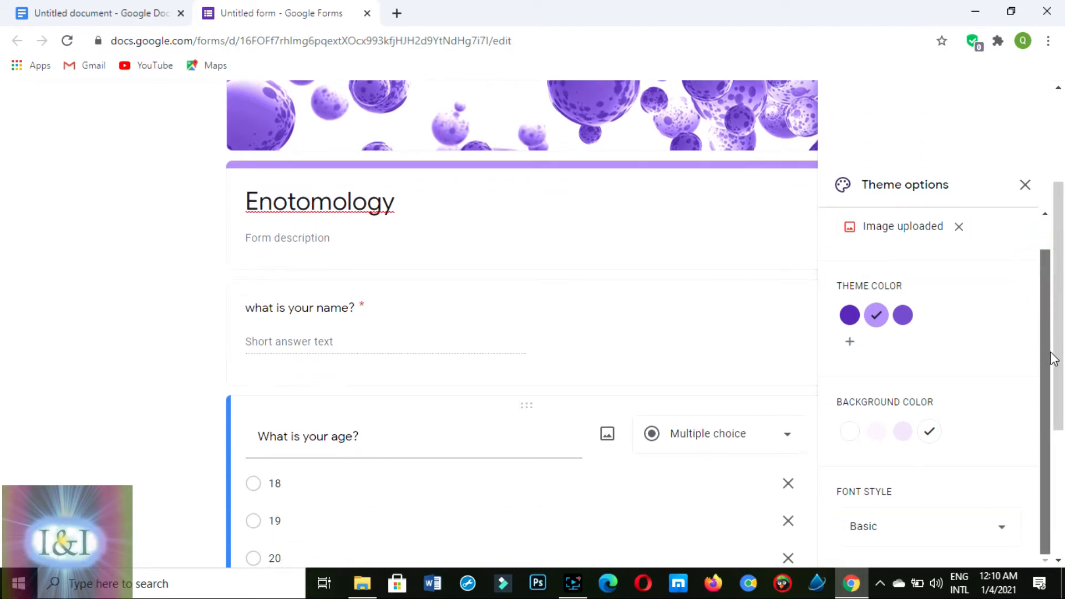
{"action": "left_click", "coordinate": [914, 524]}
{"action": "left_click", "coordinate": [865, 497]}
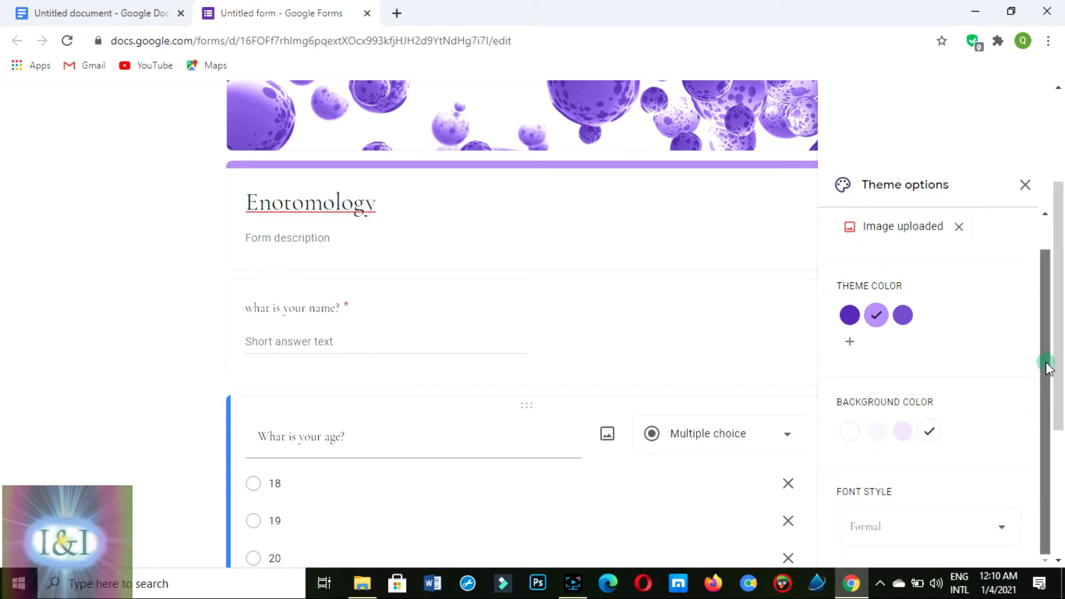
{"action": "left_click_drag", "start_coordinate": [1046, 361], "coordinate": [1056, 77]}
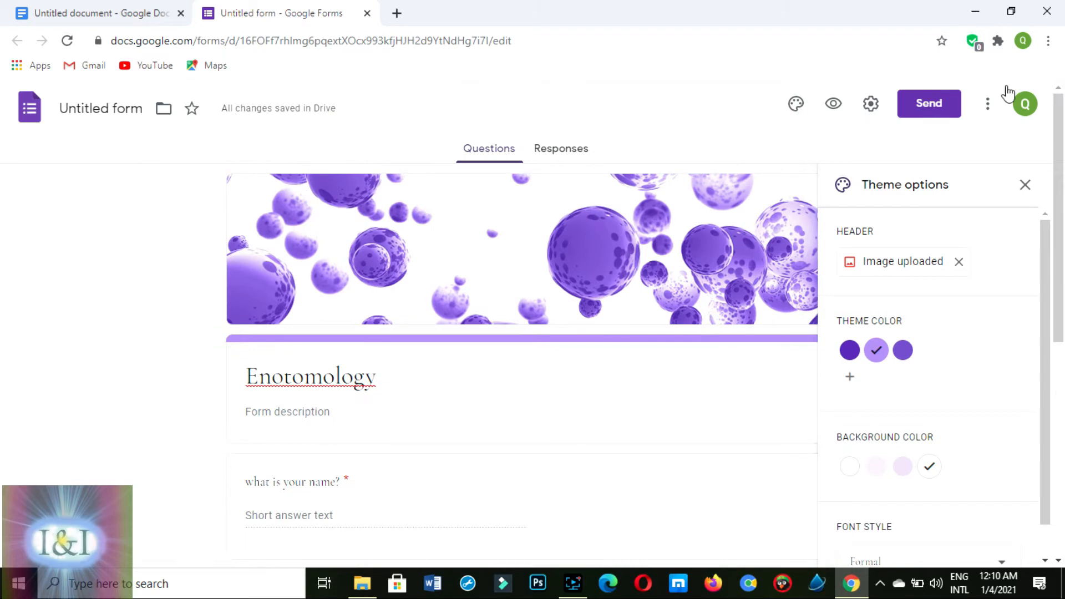
In General settings, turn on Collect email addresses and Limit to 1 response, leaving Edit after submit off.
{"action": "left_click", "coordinate": [870, 105]}
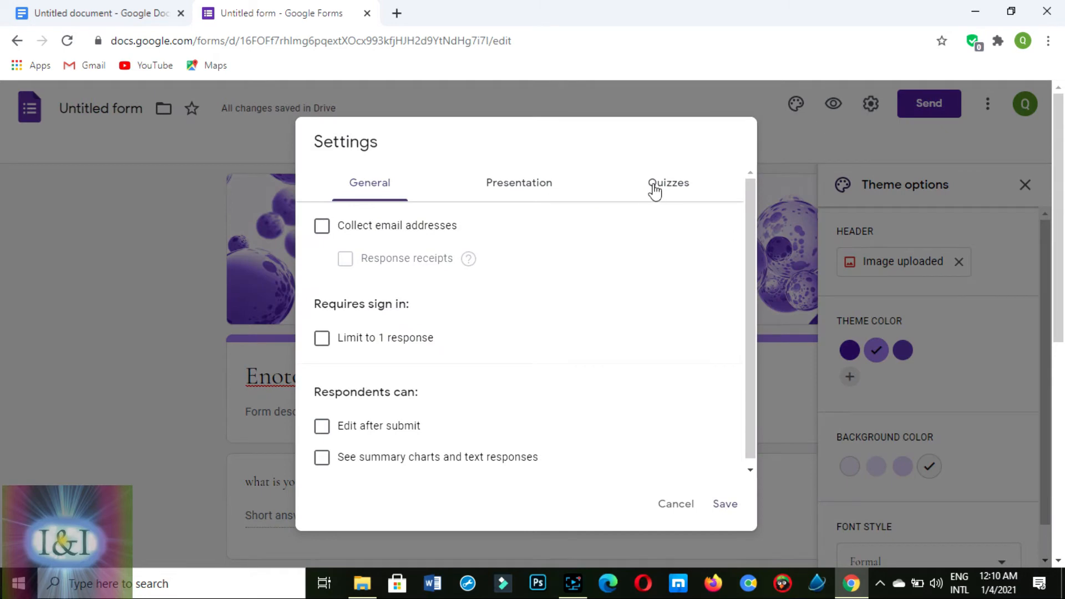
{"action": "left_click", "coordinate": [323, 228]}
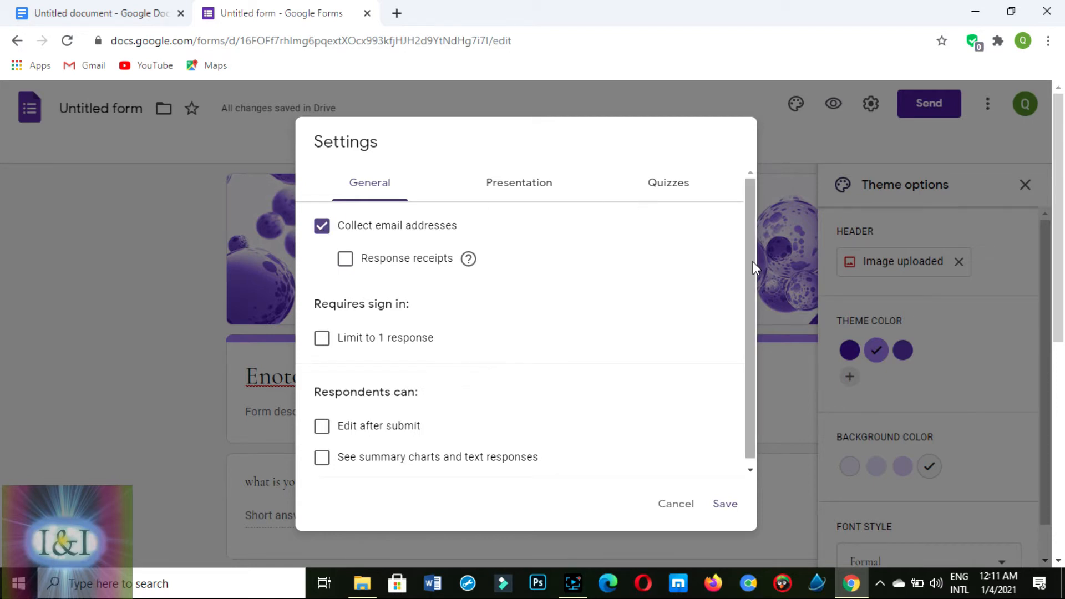
{"action": "left_click_drag", "start_coordinate": [747, 209], "coordinate": [753, 281]}
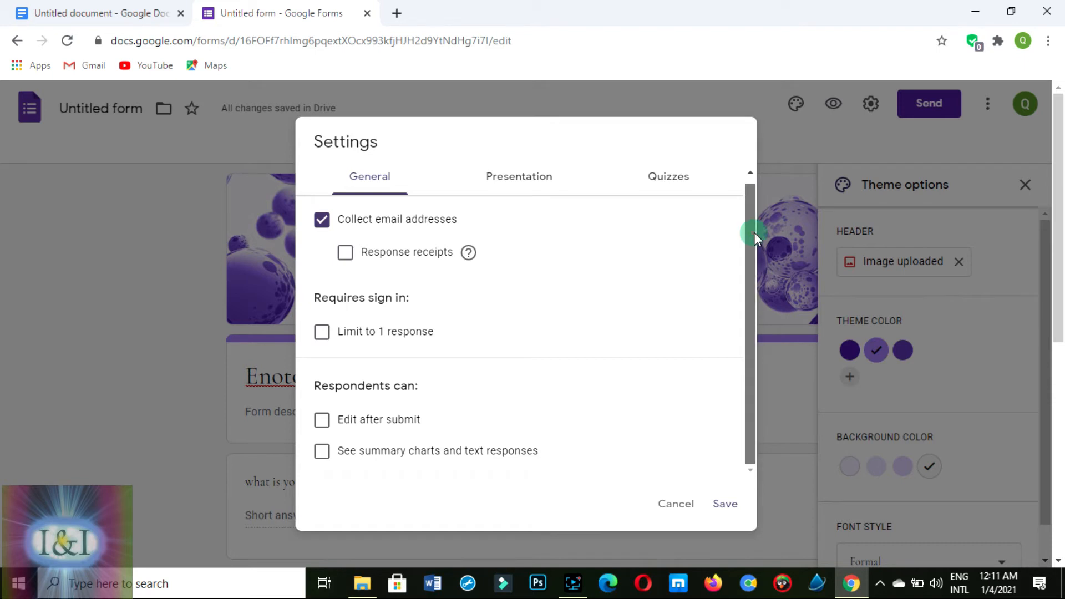
{"action": "left_click", "coordinate": [321, 332]}
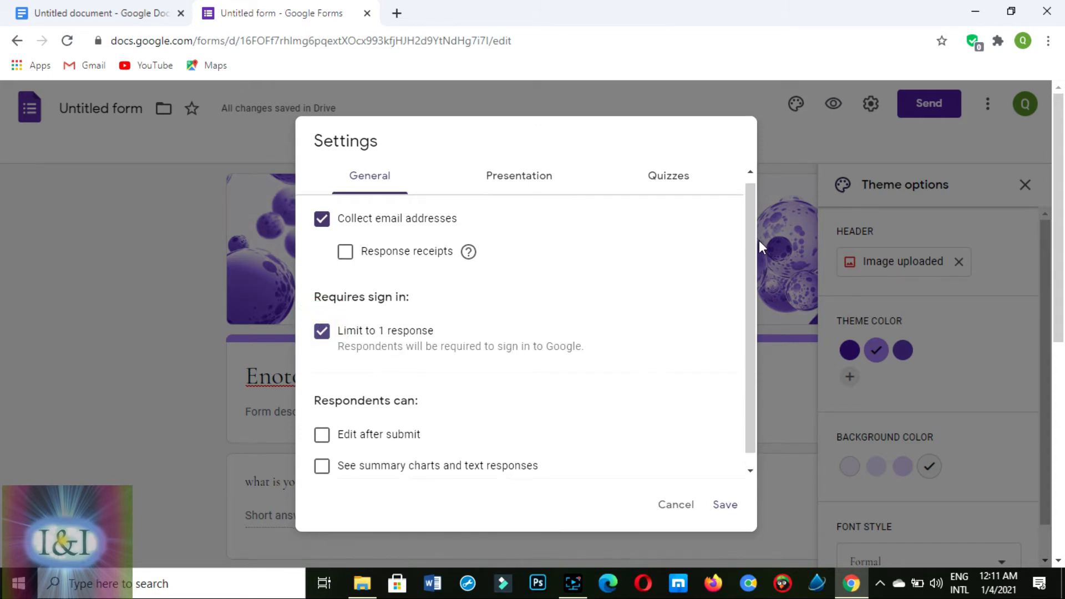
{"action": "left_click_drag", "start_coordinate": [754, 228], "coordinate": [755, 270]}
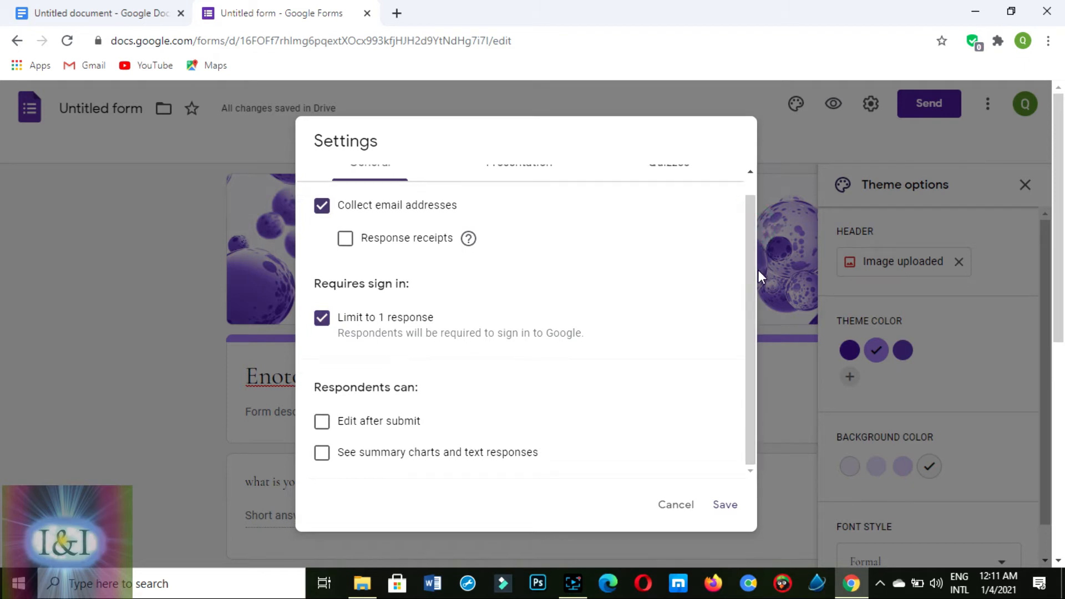
{"action": "left_click", "coordinate": [321, 423]}
{"action": "left_click", "coordinate": [322, 425]}
{"action": "left_click", "coordinate": [751, 181]}
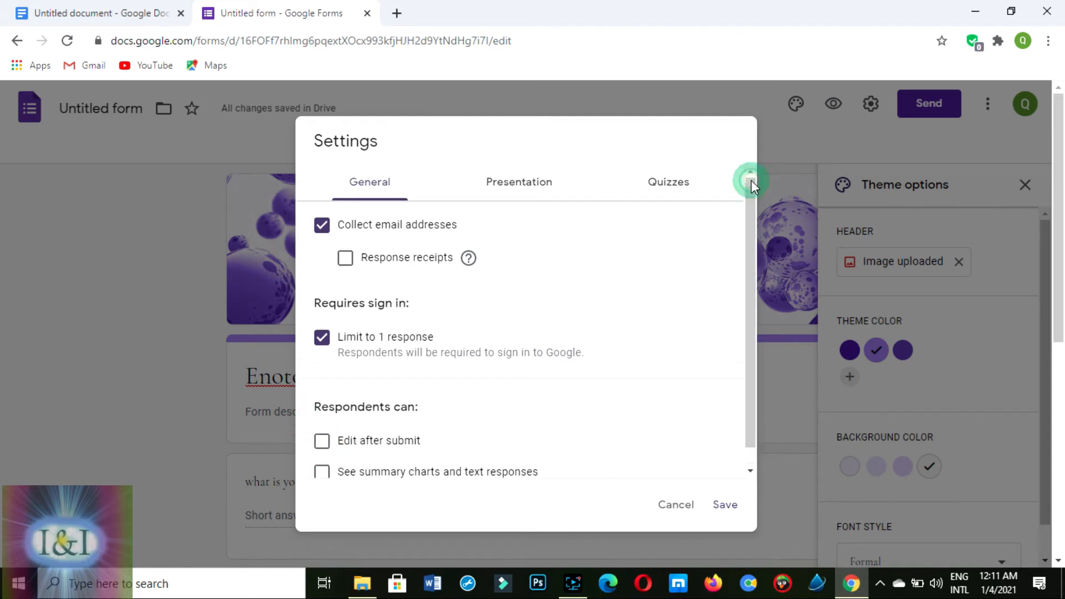
{"action": "left_click", "coordinate": [526, 186]}
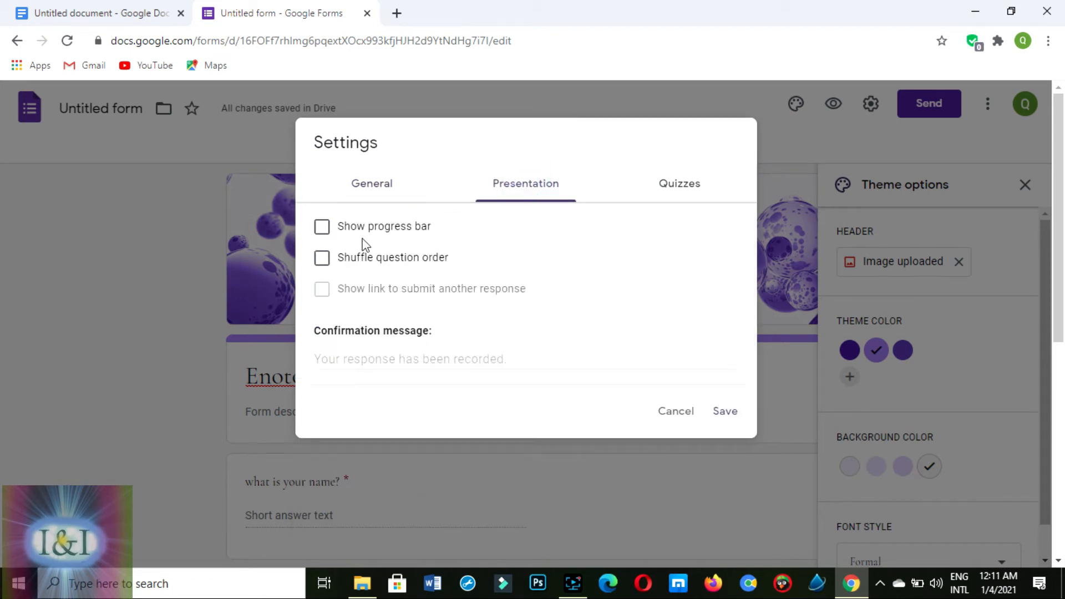
Switch on Shuffle question order in the Presentation settings.
{"action": "left_click", "coordinate": [322, 258]}
Turn on Make this a quiz with grades released later after manual review, correct answers hidden, and save.
{"action": "left_click", "coordinate": [670, 191]}
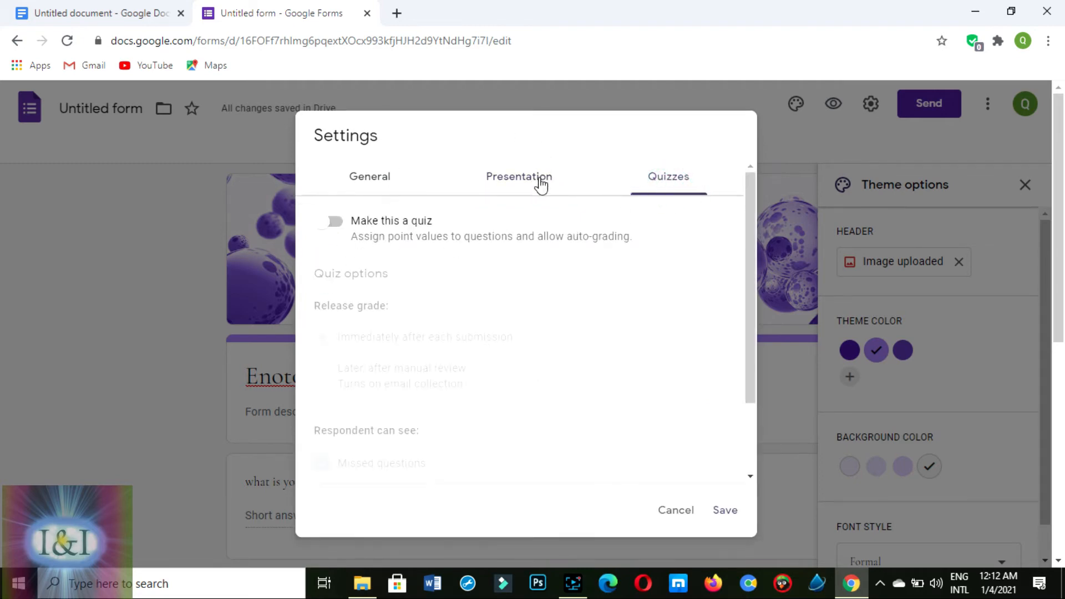
{"action": "left_click", "coordinate": [340, 223]}
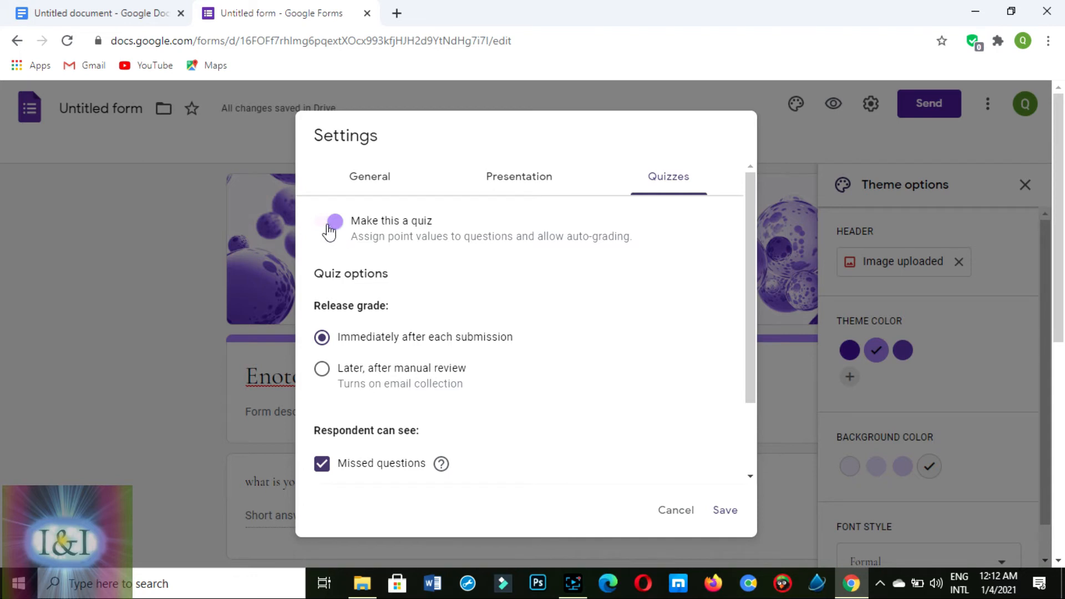
{"action": "left_click", "coordinate": [334, 223]}
{"action": "left_click", "coordinate": [334, 223]}
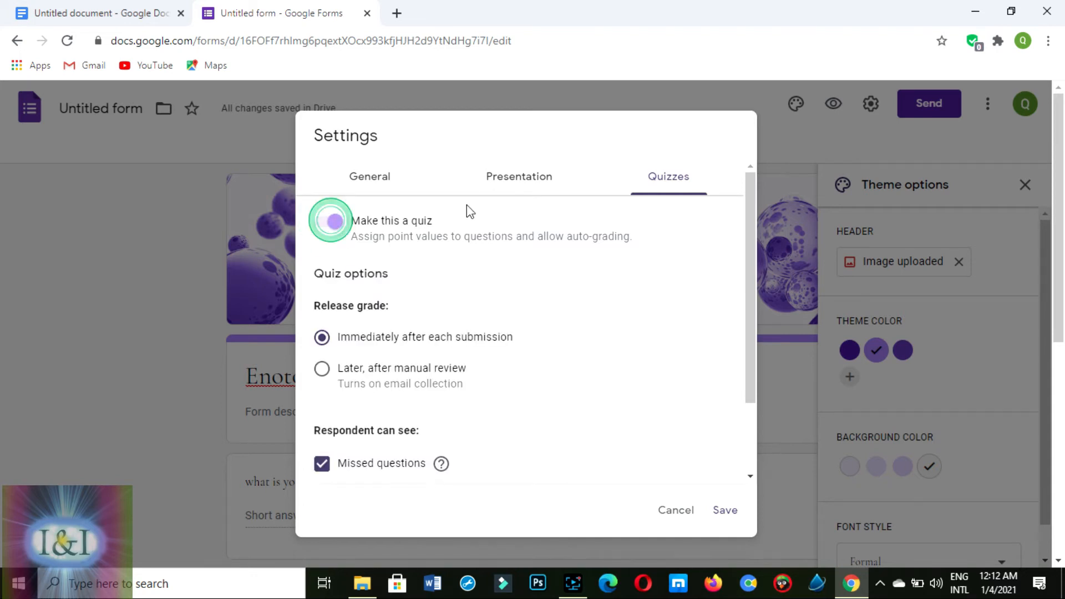
{"action": "left_click_drag", "start_coordinate": [753, 187], "coordinate": [760, 228]}
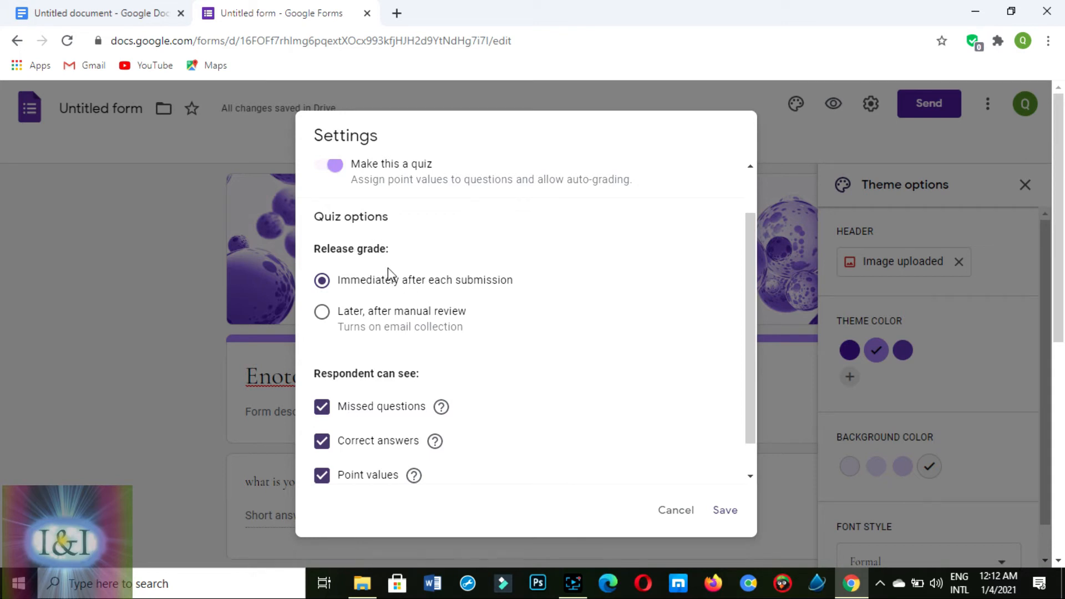
{"action": "left_click", "coordinate": [322, 315]}
{"action": "left_click", "coordinate": [321, 444]}
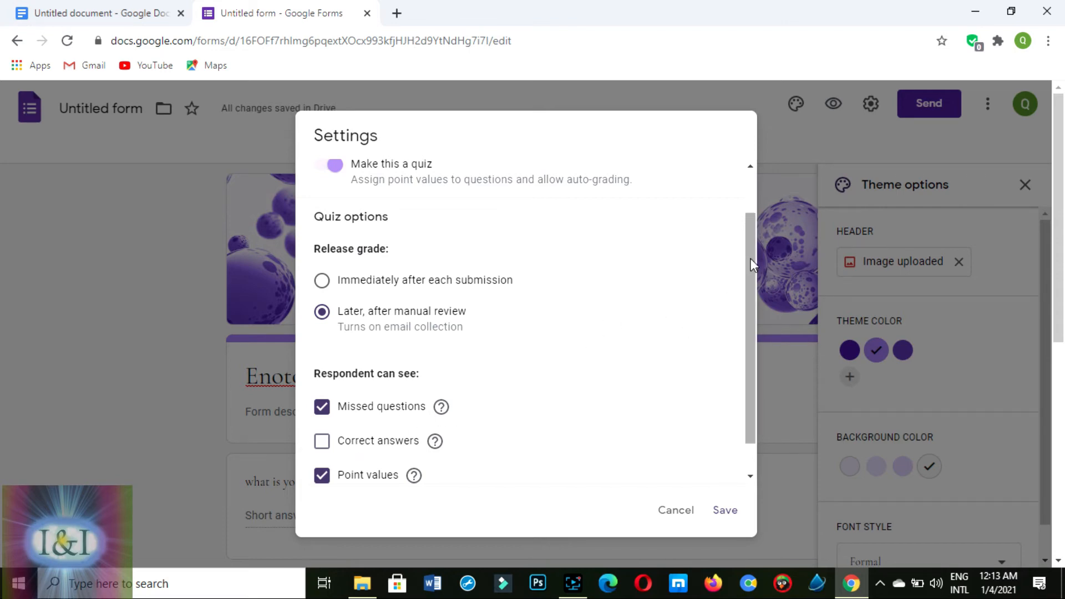
{"action": "left_click_drag", "start_coordinate": [750, 258], "coordinate": [754, 314]}
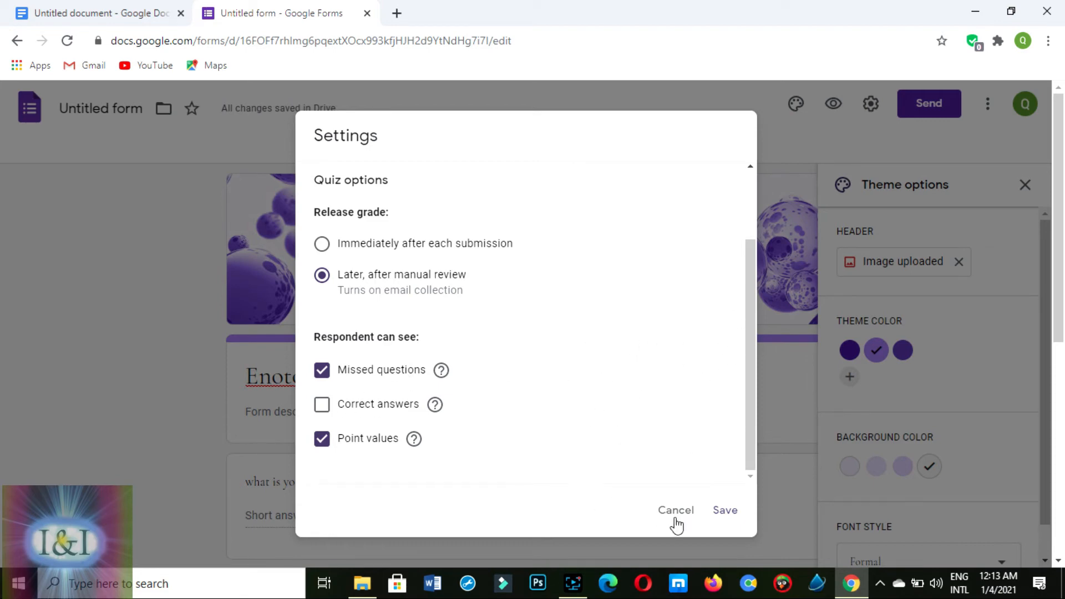
{"action": "left_click", "coordinate": [725, 512]}
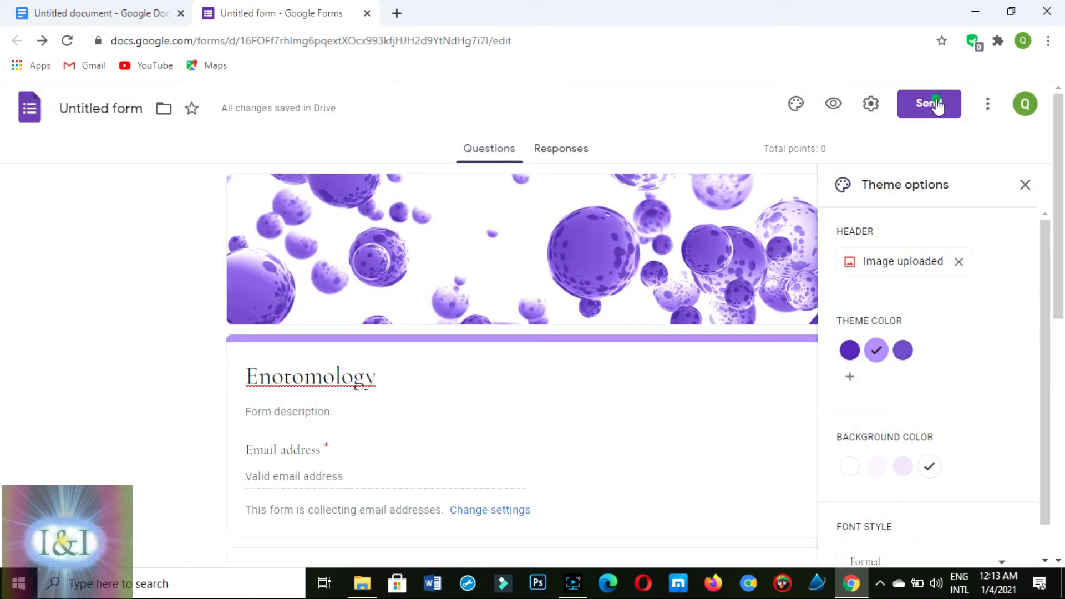
Copy the Enotomology form's shareable link from the link tab of the Send form dialog.
{"action": "left_click", "coordinate": [936, 105]}
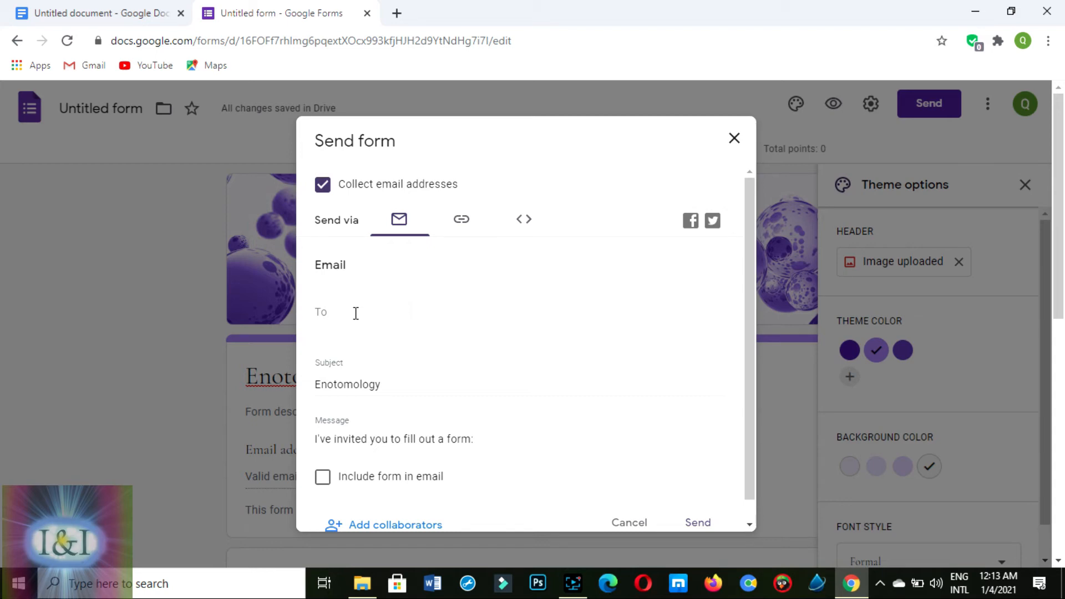
{"action": "left_click", "coordinate": [462, 226]}
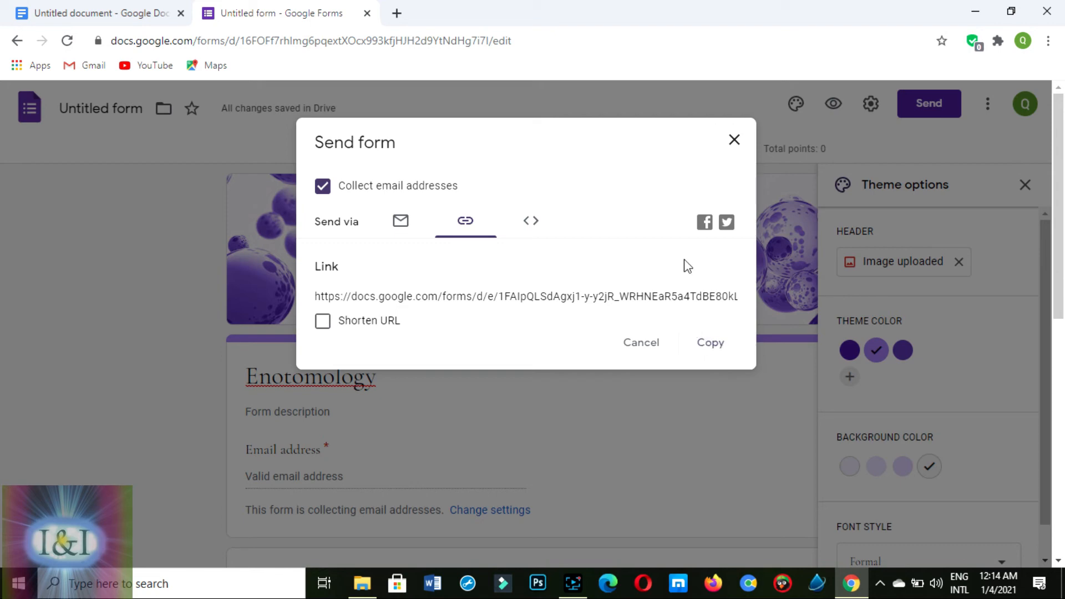
{"action": "left_click", "coordinate": [709, 344]}
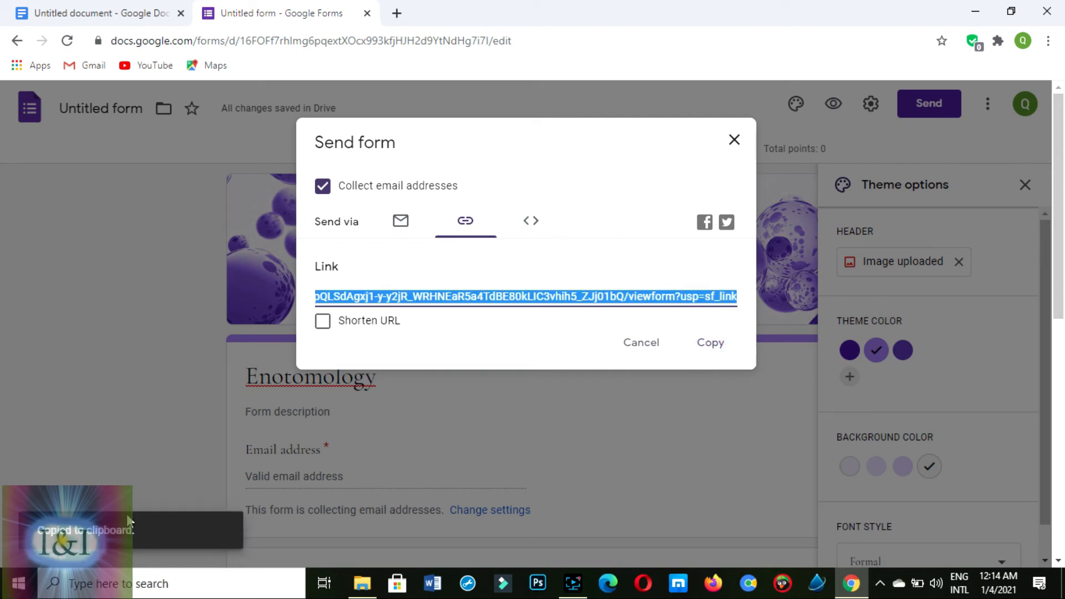
Paste the copied form link into a new Chrome tab and load it.
{"action": "left_click", "coordinate": [396, 14]}
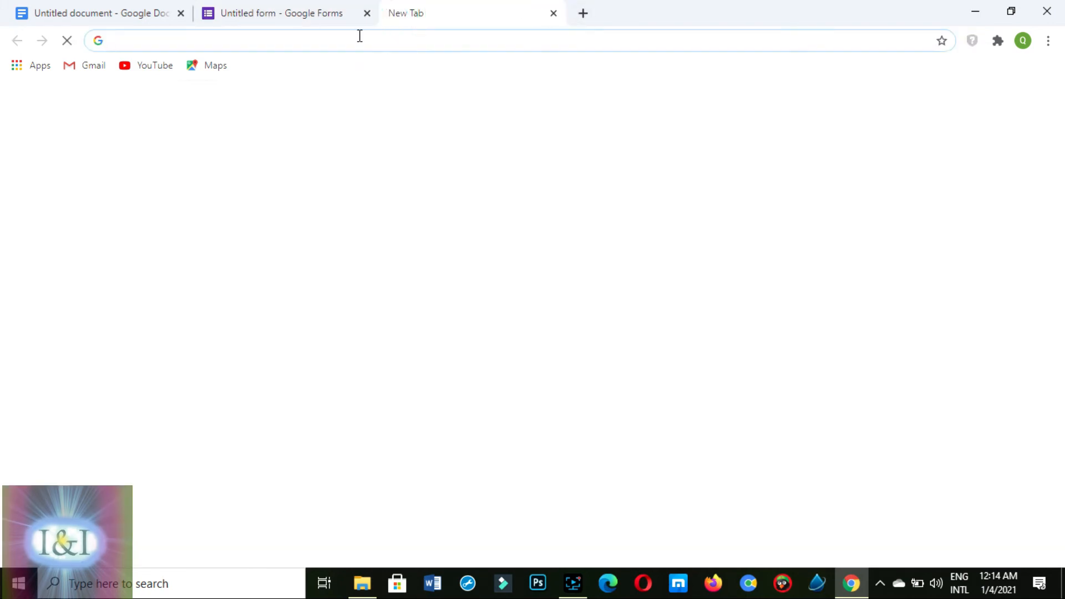
{"action": "key", "text": "ctrl+v"}
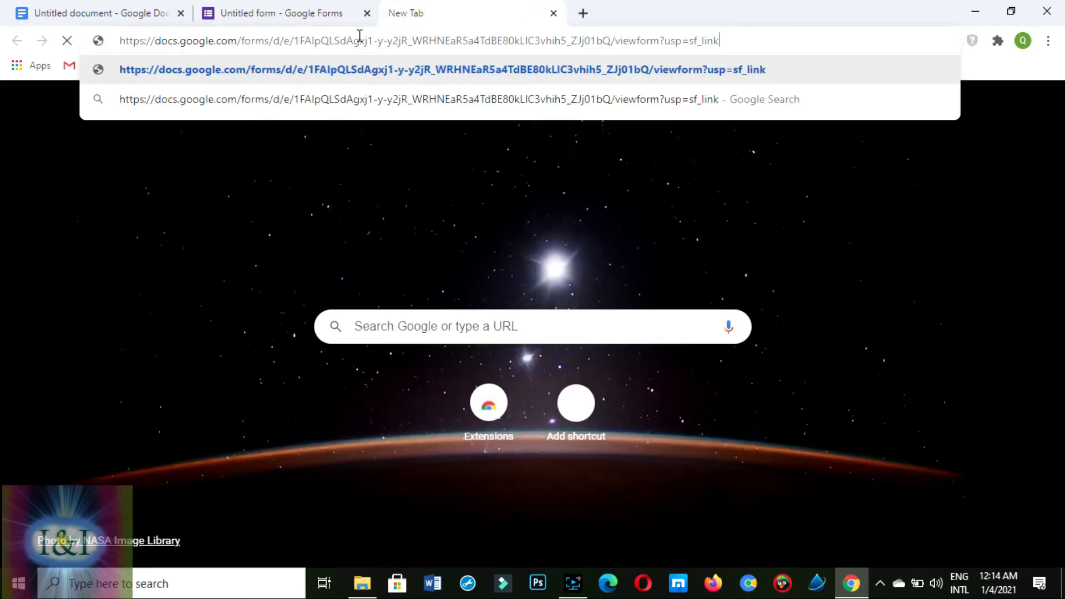
{"action": "key", "text": "Return"}
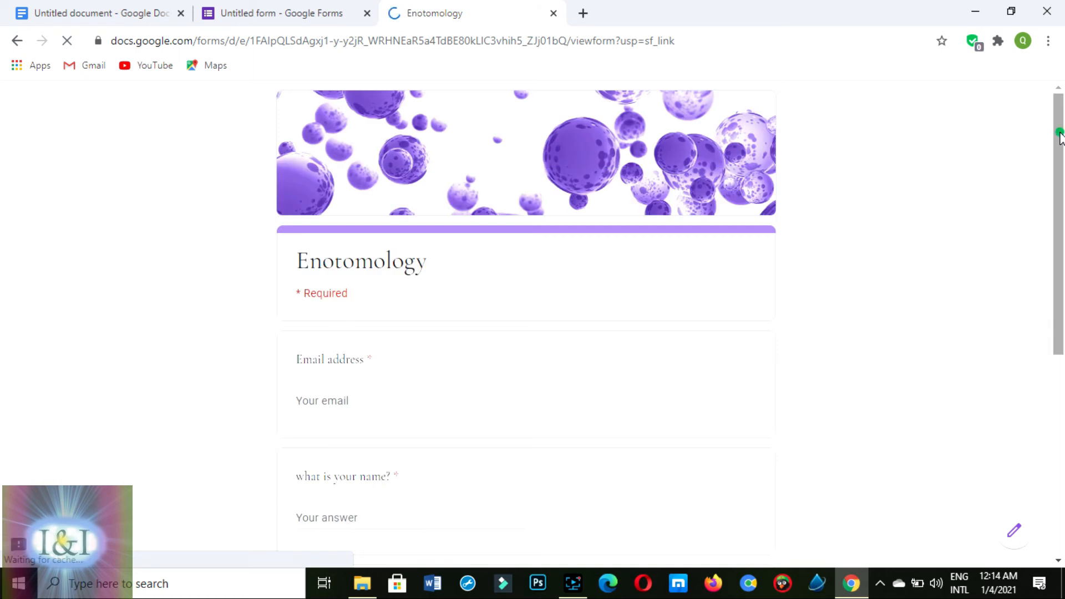
Enter the respondent's email address and name, and choose 20 for the age question.
{"action": "left_click", "coordinate": [365, 359]}
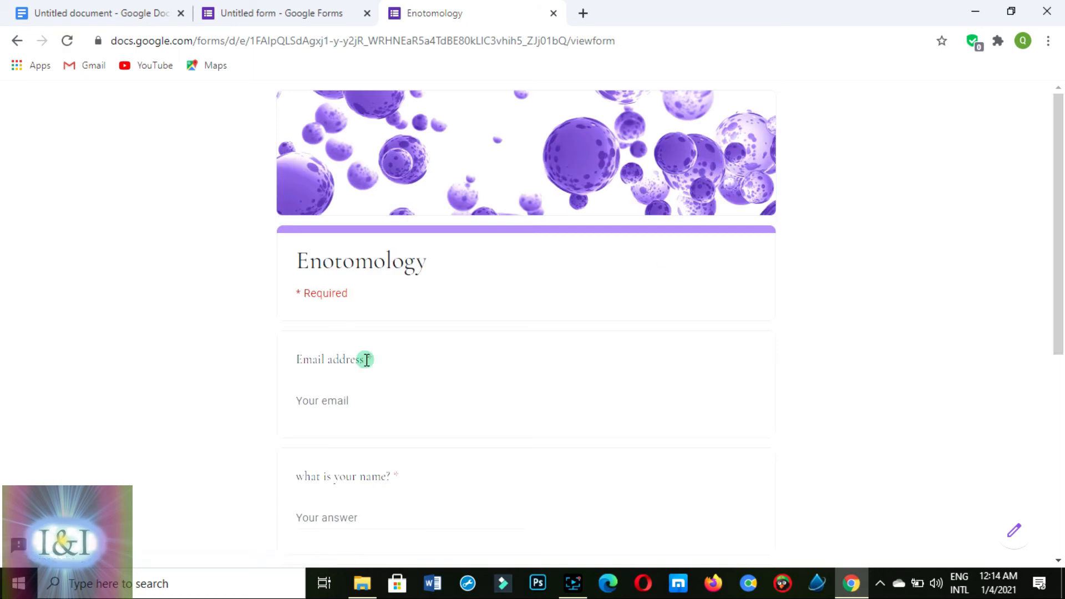
{"action": "left_click", "coordinate": [326, 400]}
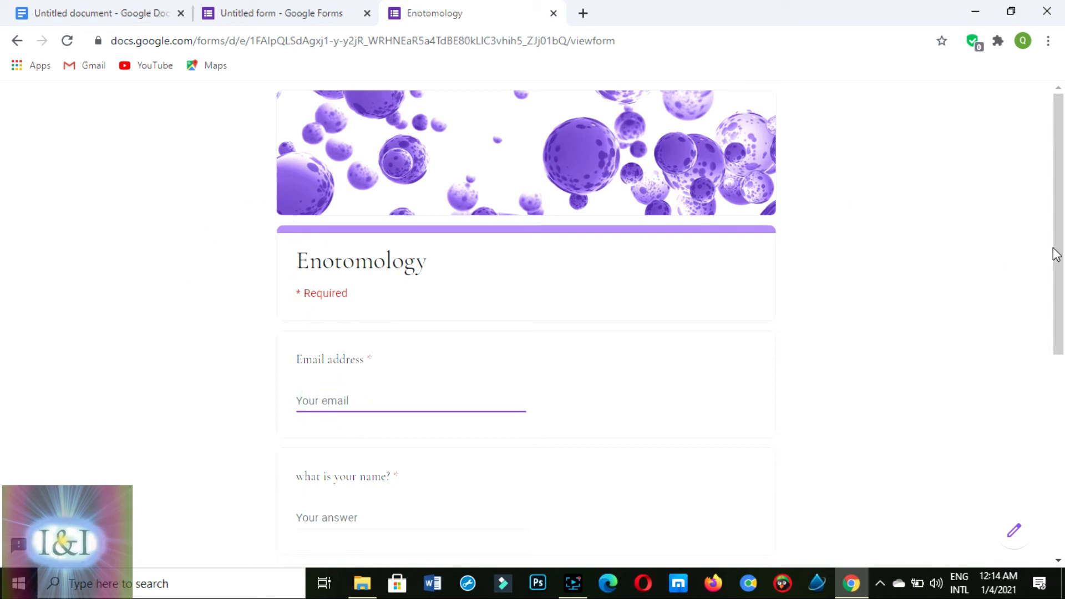
{"action": "scroll", "coordinate": [1056, 255], "scroll_direction": "down", "scroll_amount": 1}
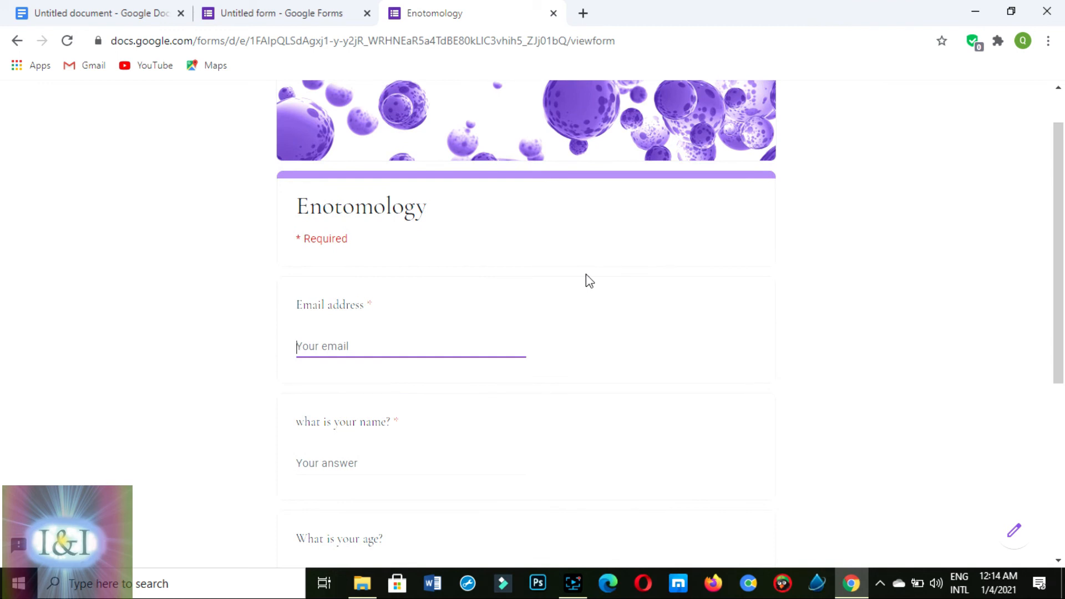
{"action": "type", "text": "qa"}
{"action": "type", "text": "martotorio"}
{"action": "key", "text": "BackSpace"}
{"action": "type", "text": "al01"}
{"action": "key", "text": "Tab"}
{"action": "type", "text": "qamar"}
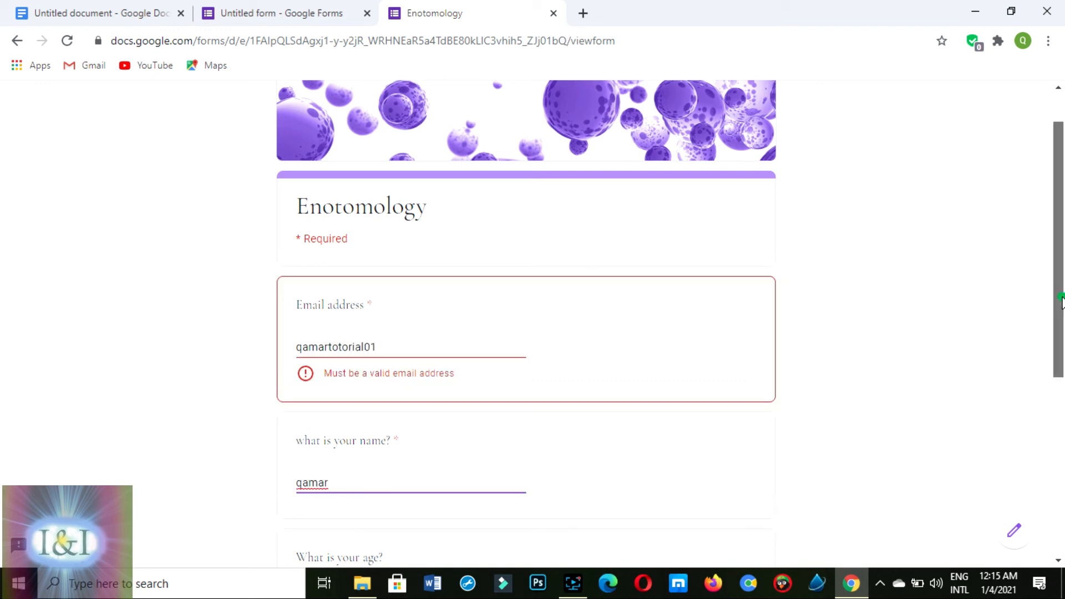
{"action": "left_click_drag", "start_coordinate": [1057, 297], "coordinate": [1063, 388]}
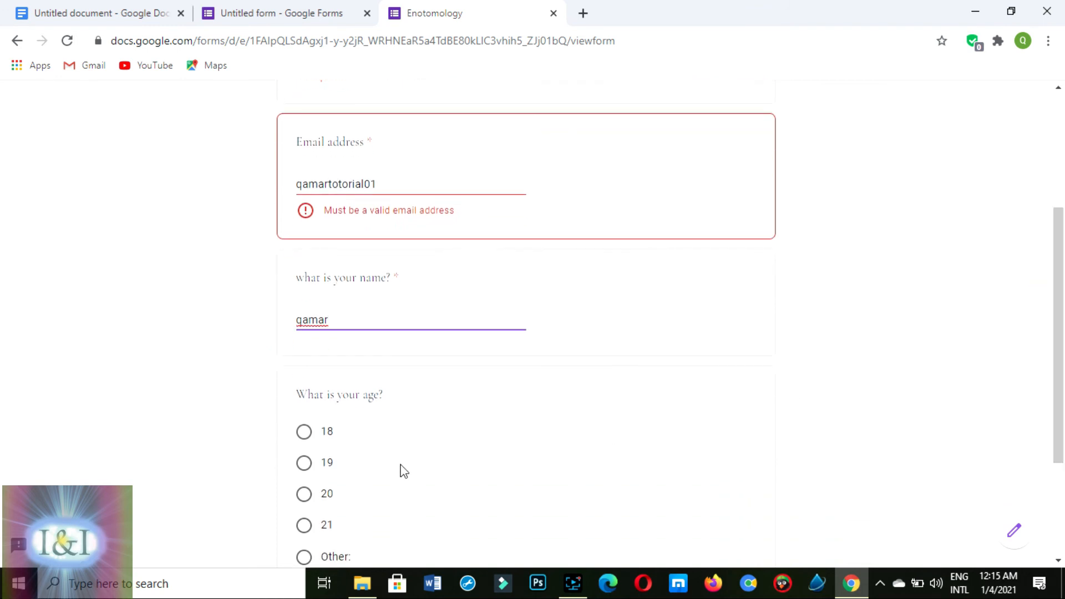
{"action": "left_click", "coordinate": [304, 494]}
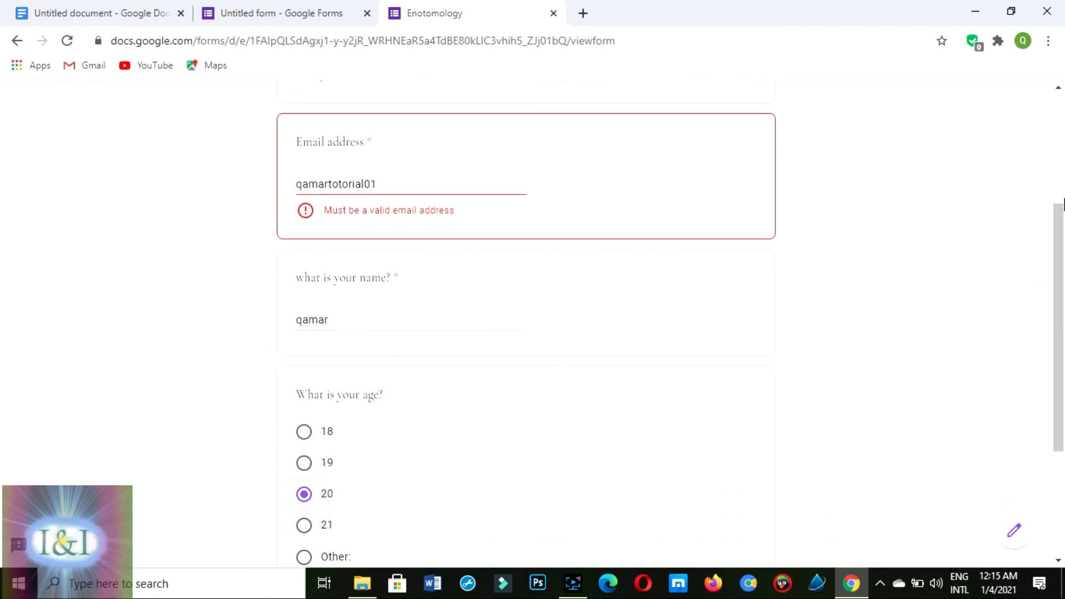
{"action": "left_click_drag", "start_coordinate": [1061, 239], "coordinate": [1063, 388]}
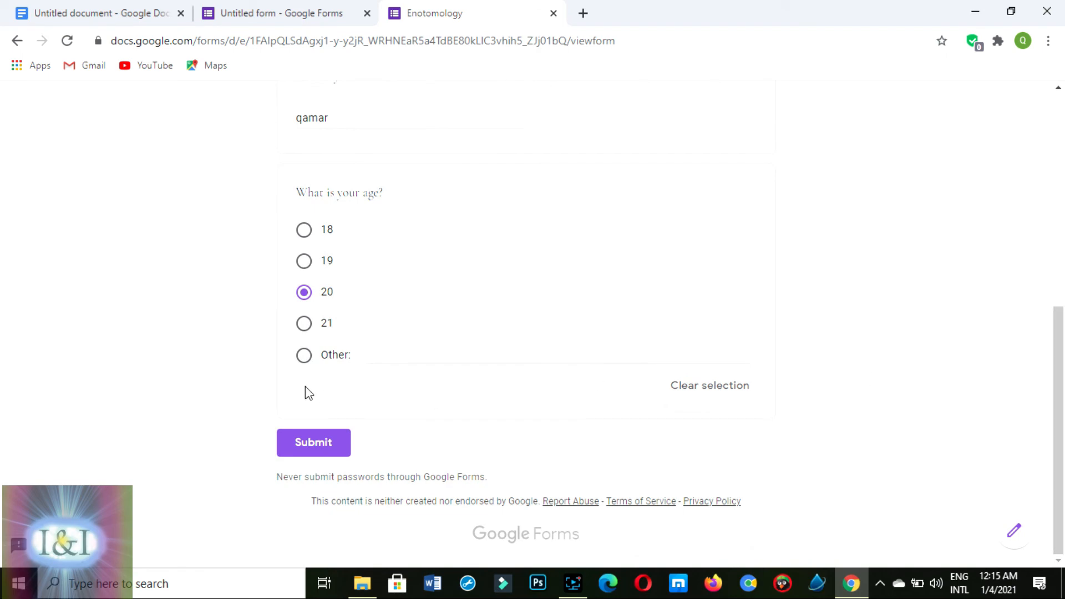
Replace the invalid email answer with a corrected address and submit the response.
{"action": "left_click", "coordinate": [323, 449]}
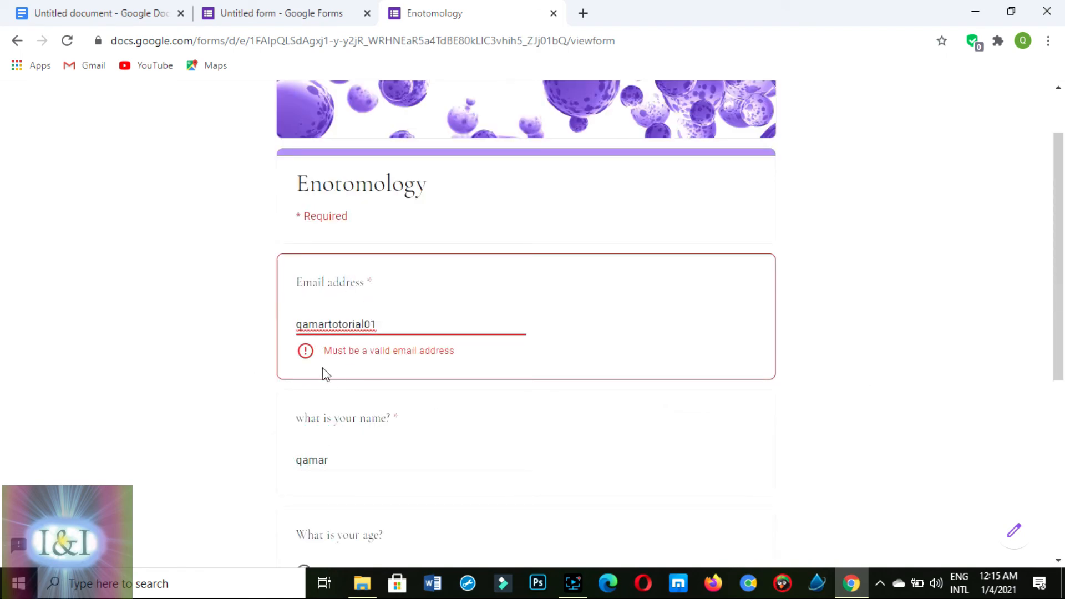
{"action": "double_click", "coordinate": [401, 331]}
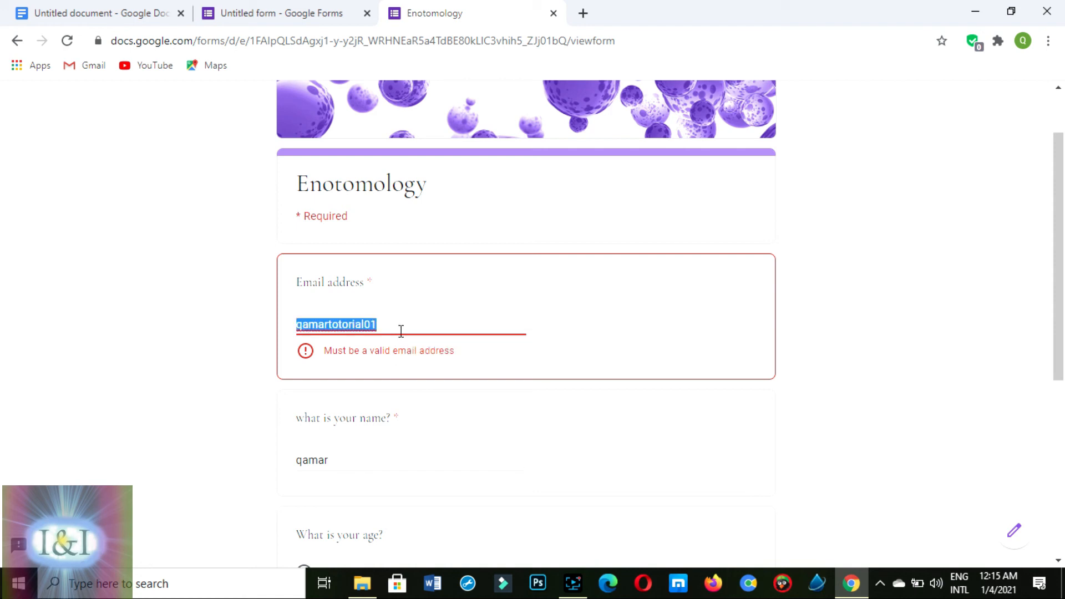
{"action": "type", "text": "qam"}
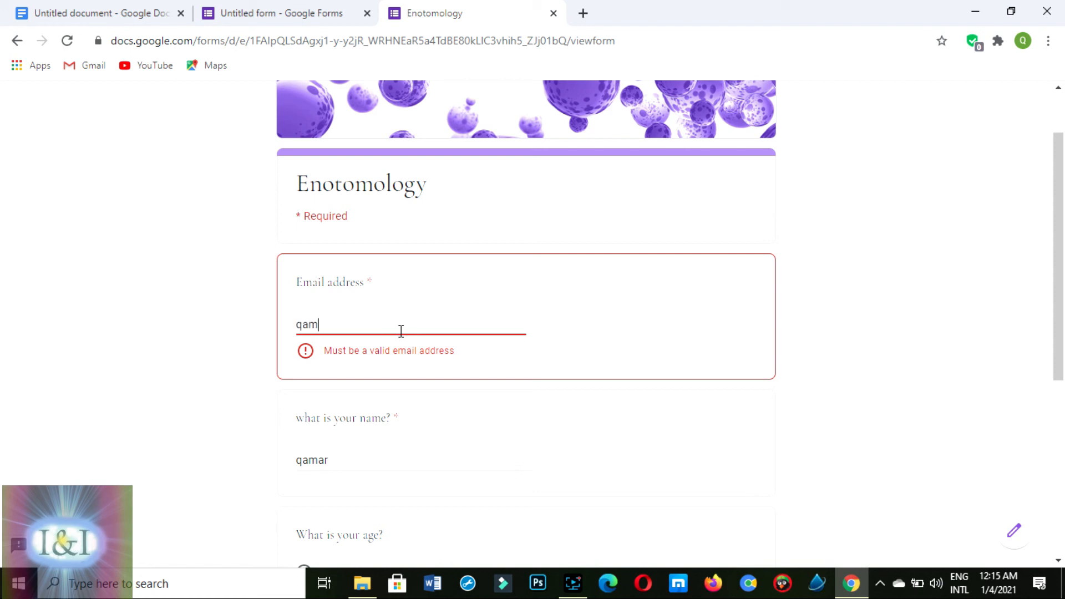
{"action": "type", "text": "art"}
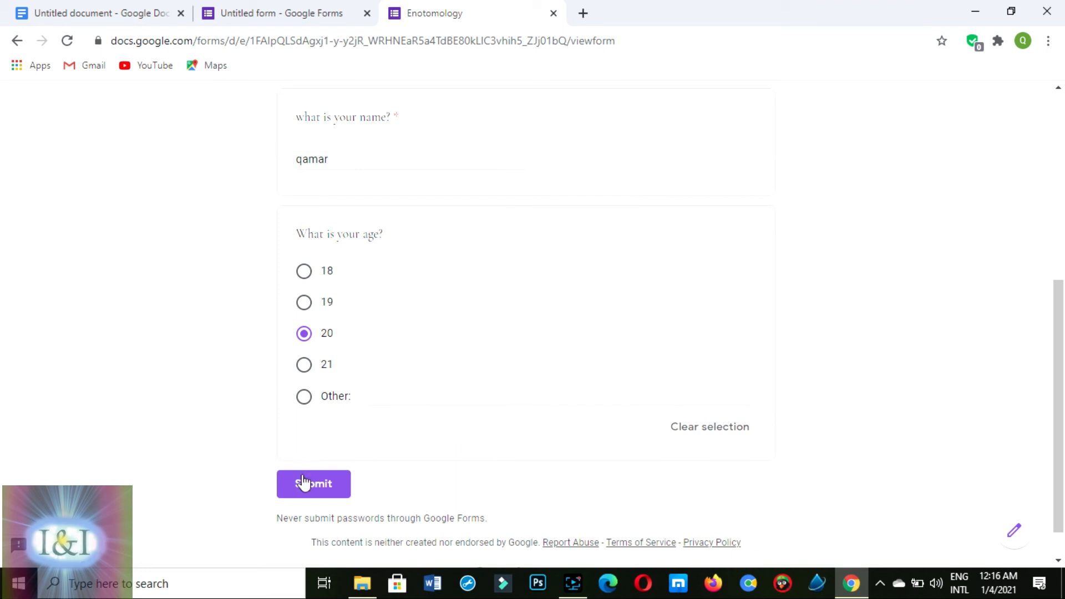
{"action": "left_click", "coordinate": [302, 482]}
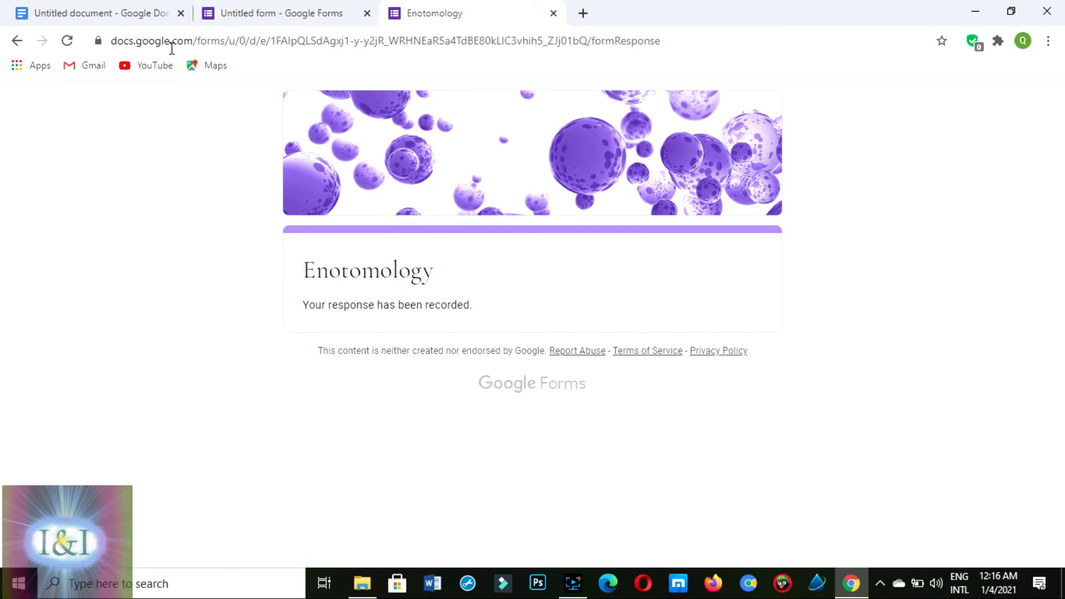
Back in the form editor, close the Send form dialog and show the Responses summary.
{"action": "left_click", "coordinate": [264, 14]}
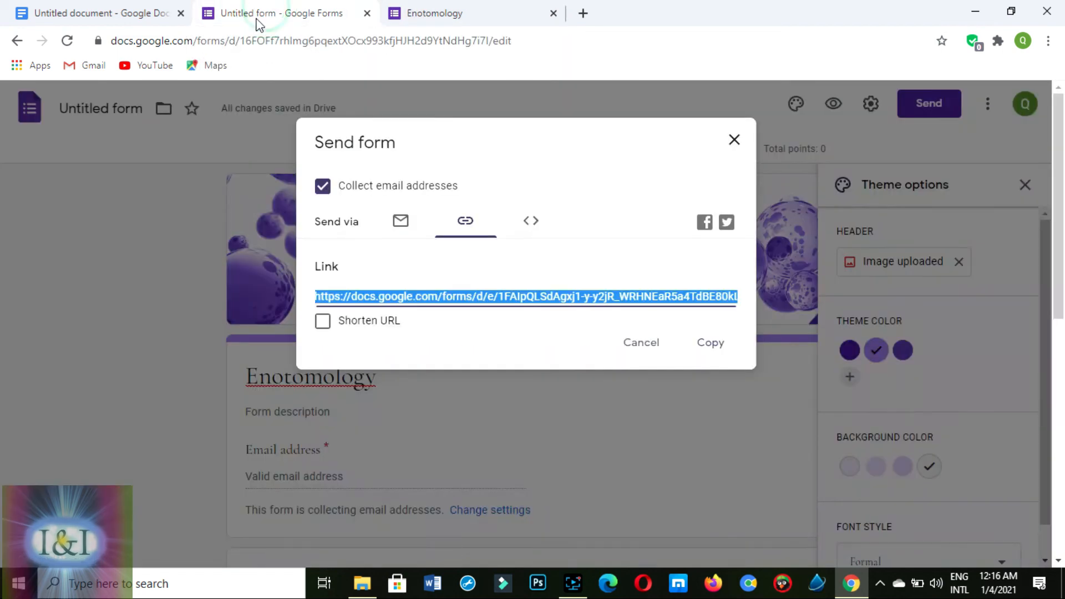
{"action": "left_click", "coordinate": [736, 141]}
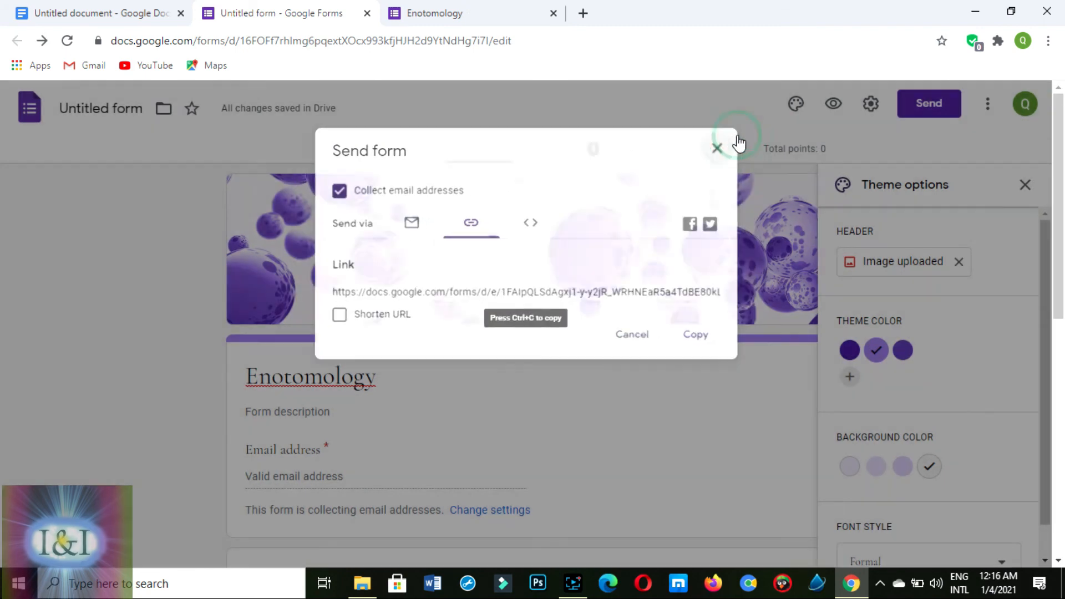
{"action": "left_click", "coordinate": [563, 149]}
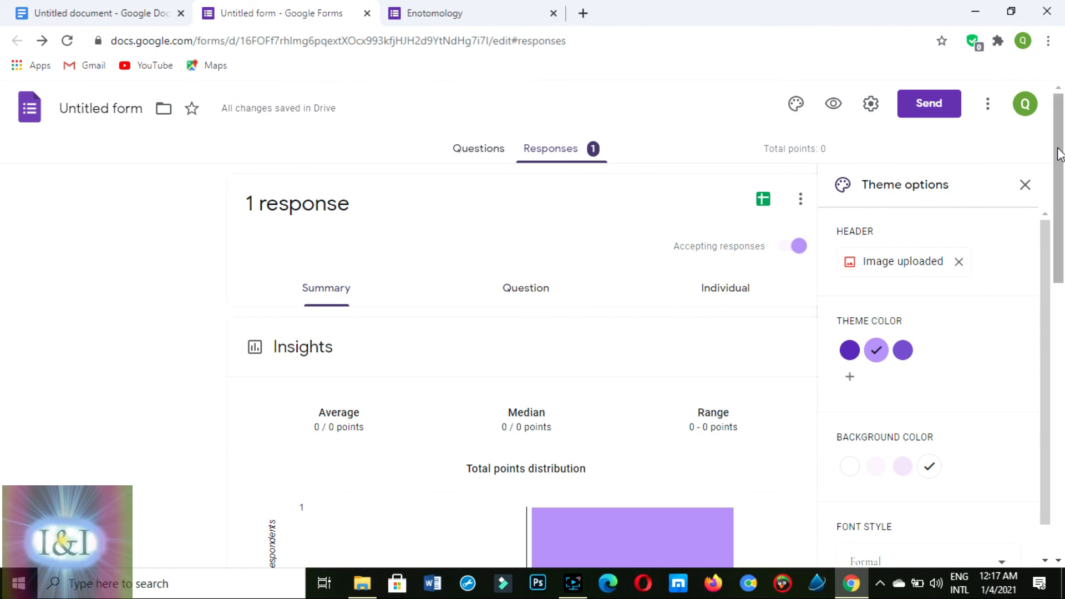
{"action": "mouse_move", "coordinate": [1060, 154]}
{"action": "left_mouse_down"}
{"action": "mouse_move", "coordinate": [1061, 243]}
{"action": "mouse_move", "coordinate": [1063, 171]}
{"action": "left_mouse_up"}
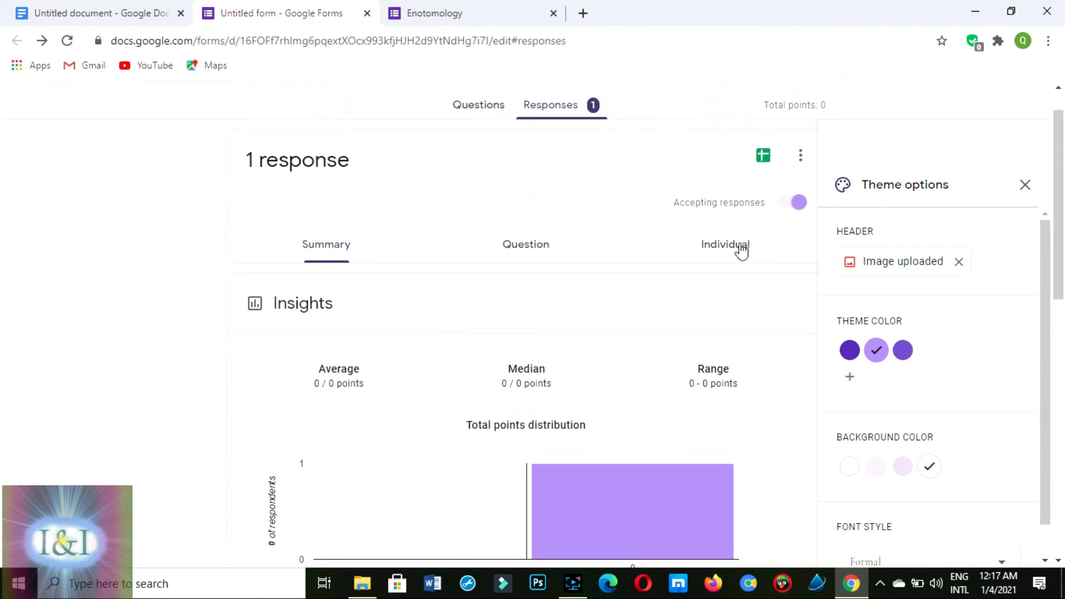
Switch to the Individual responses view and scroll through the one submitted response.
{"action": "left_click", "coordinate": [725, 245]}
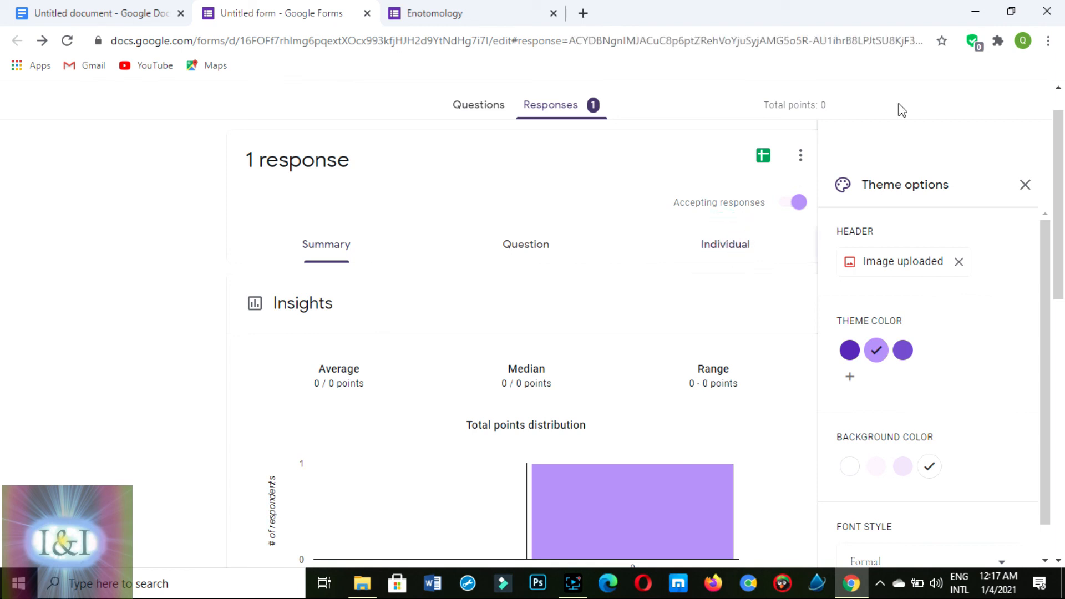
{"action": "left_click_drag", "start_coordinate": [1057, 139], "coordinate": [1057, 299]}
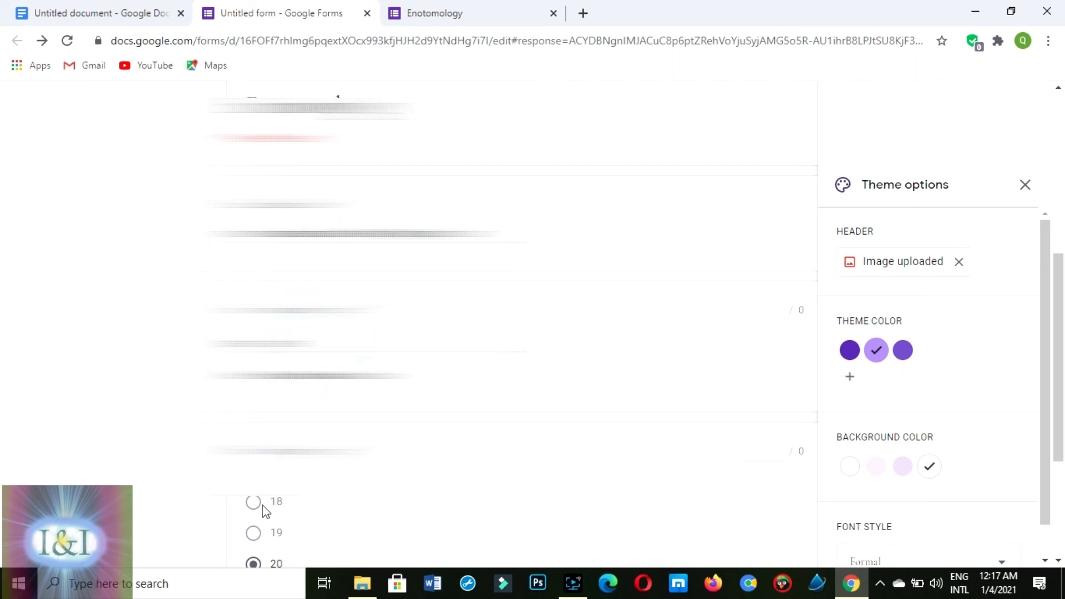
{"action": "scroll", "coordinate": [1045, 244], "scroll_direction": "down", "scroll_amount": 1}
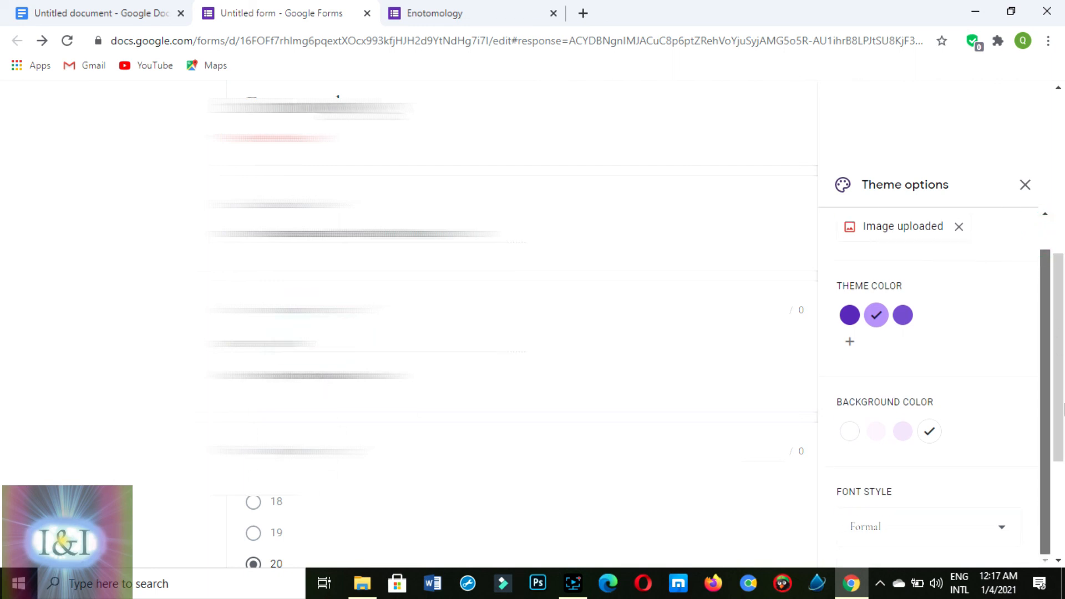
{"action": "scroll", "coordinate": [1060, 364], "scroll_direction": "down", "scroll_amount": 4}
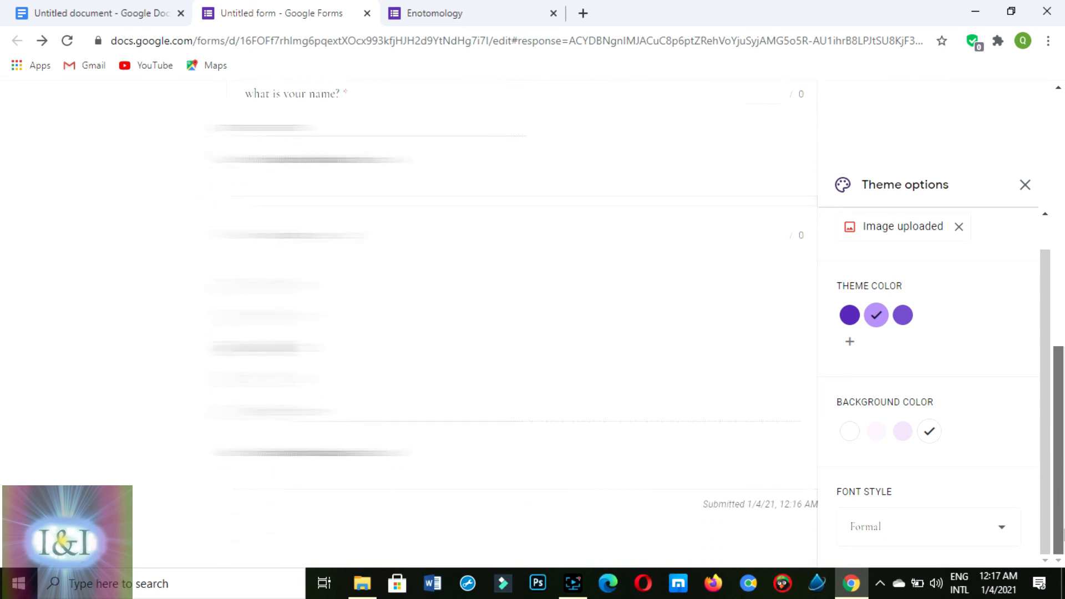
{"action": "left_click_drag", "start_coordinate": [1064, 528], "coordinate": [1028, 259]}
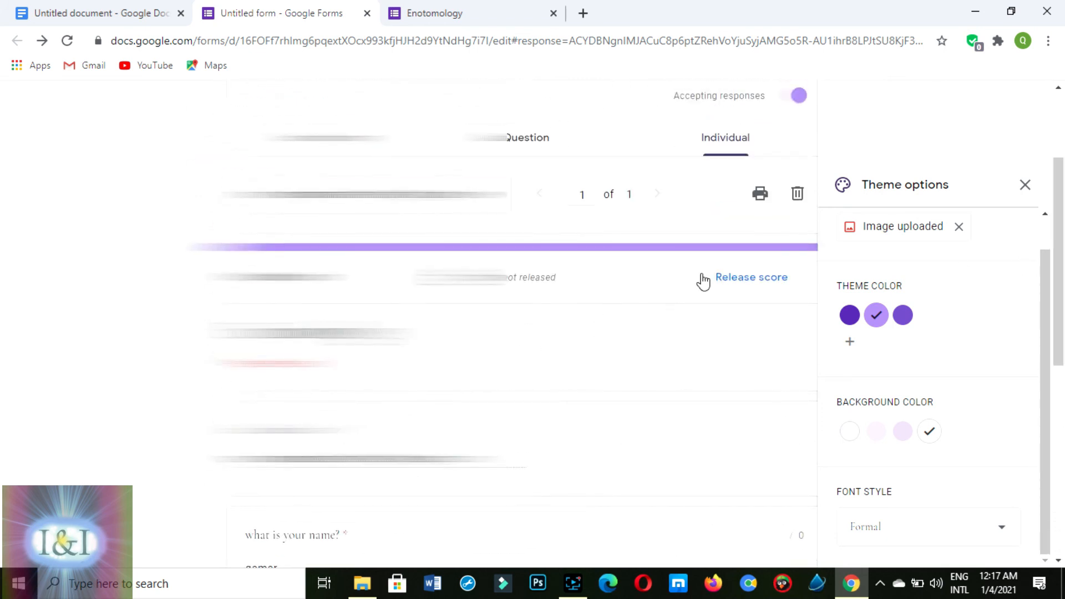
{"action": "left_click", "coordinate": [753, 278]}
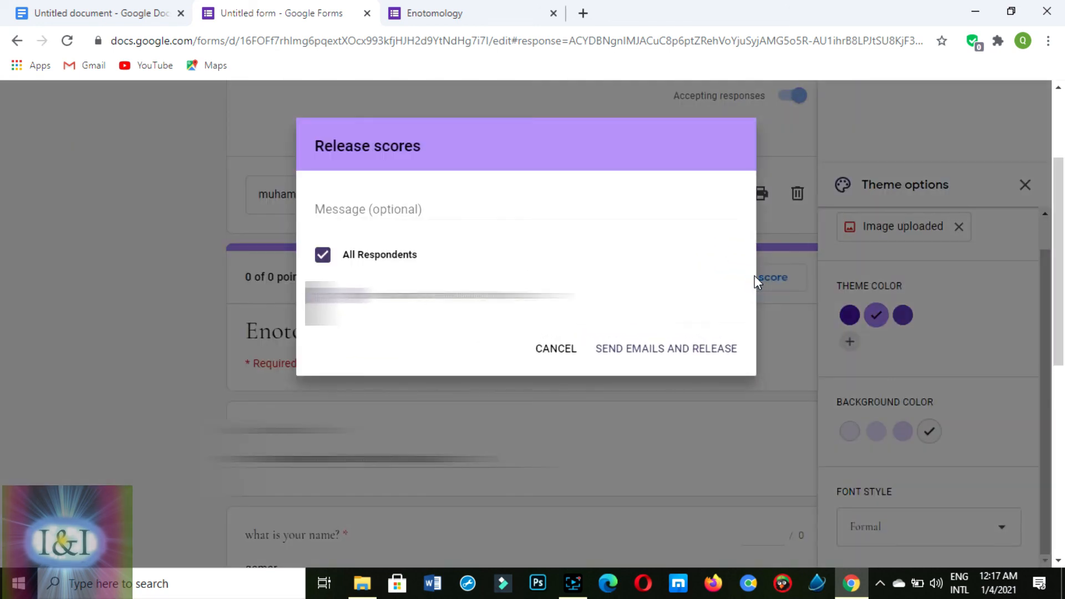
{"action": "left_click", "coordinate": [474, 209]}
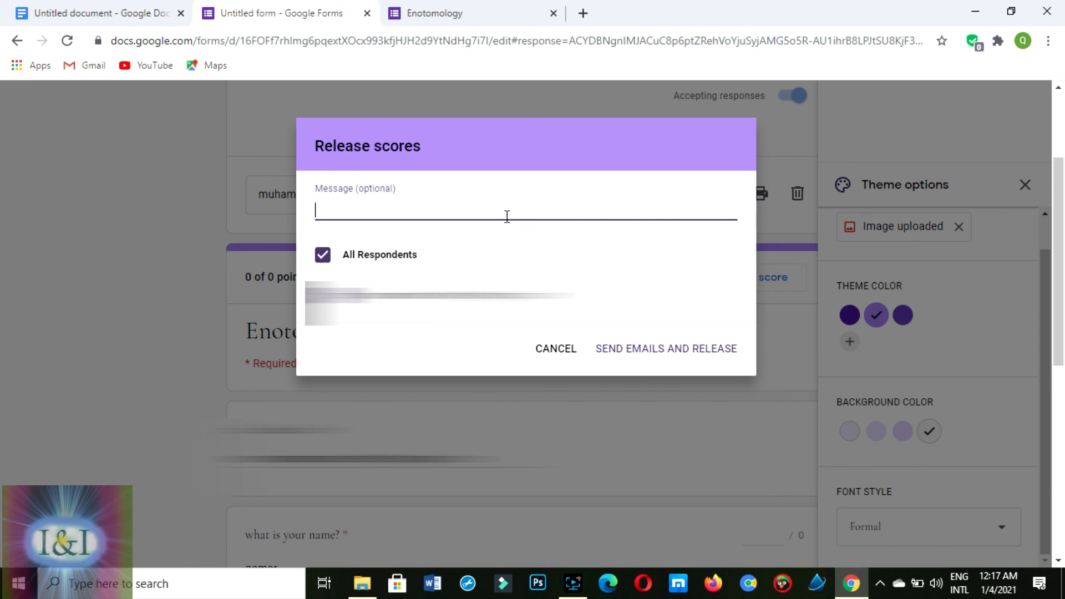
{"action": "left_click", "coordinate": [554, 354]}
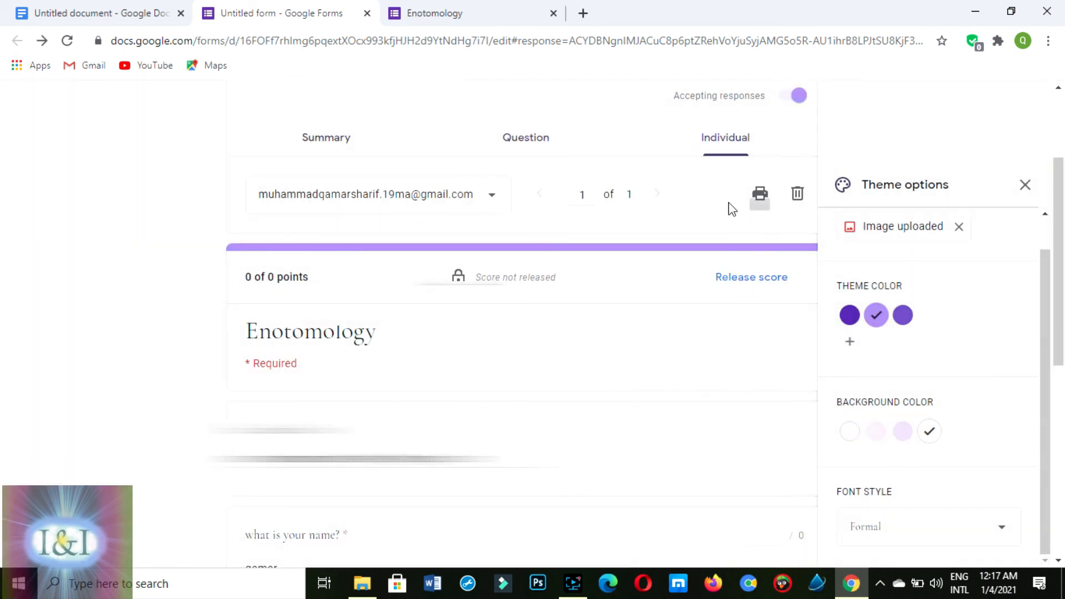
Print the individual response with destination Save as PDF and save the file.
{"action": "left_click", "coordinate": [760, 195]}
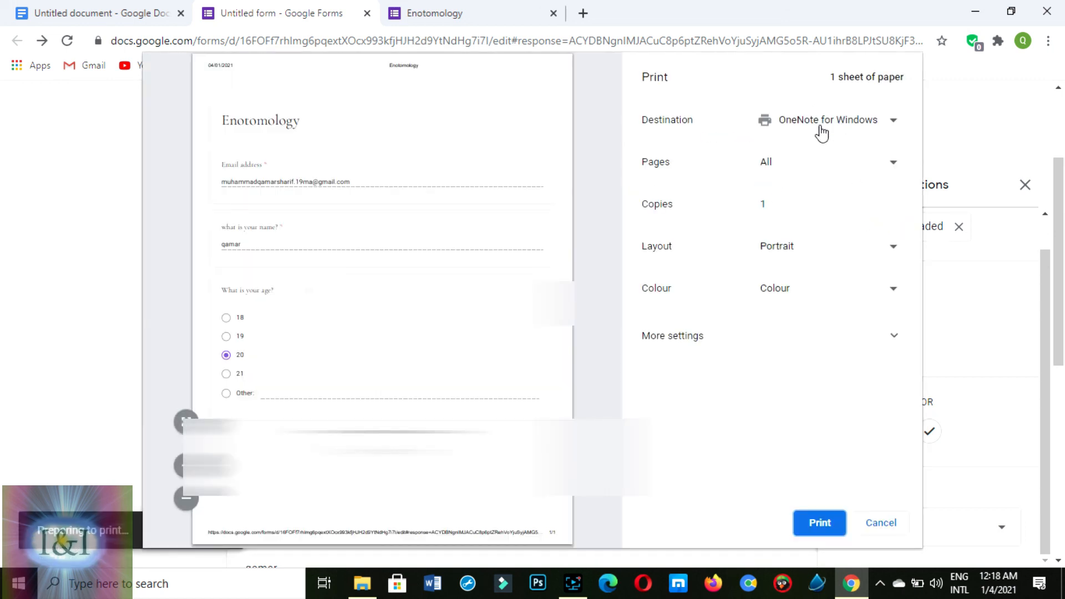
{"action": "left_click", "coordinate": [847, 128]}
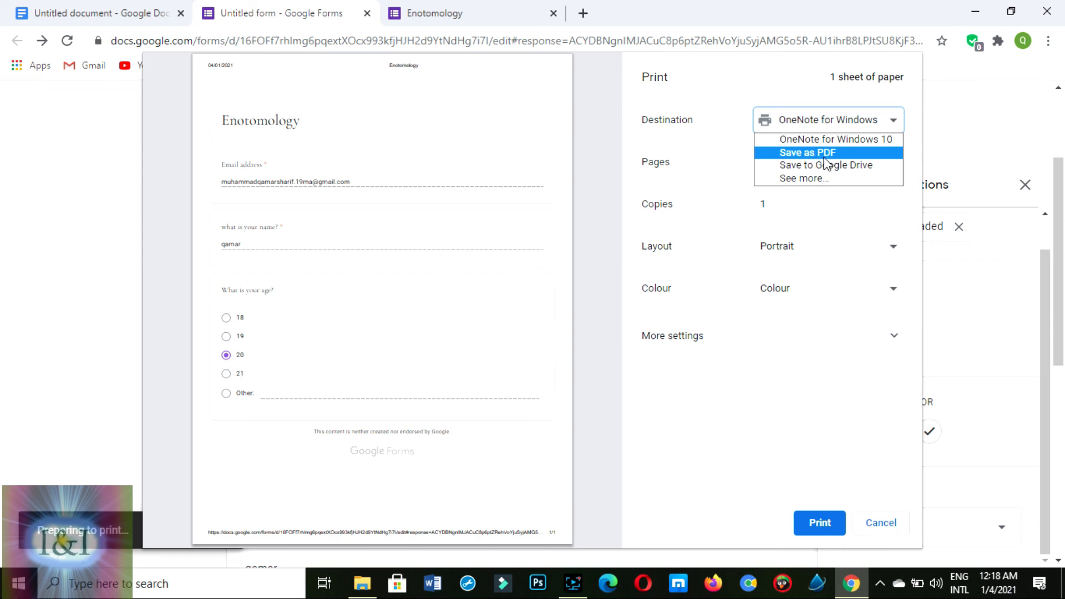
{"action": "left_click", "coordinate": [530, 353]}
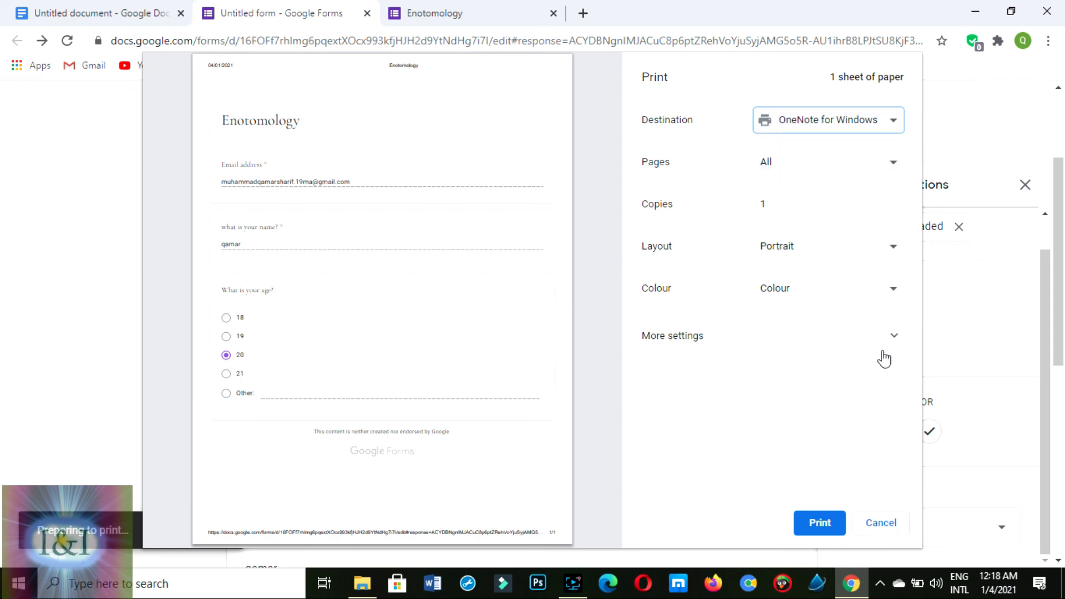
{"action": "left_click", "coordinate": [854, 125]}
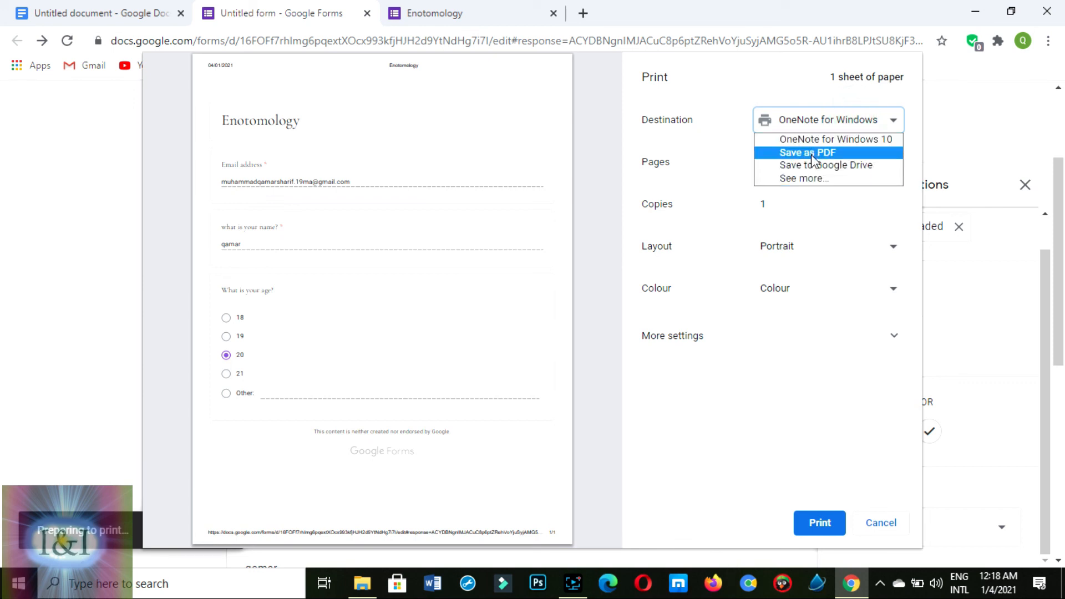
{"action": "left_click", "coordinate": [812, 154]}
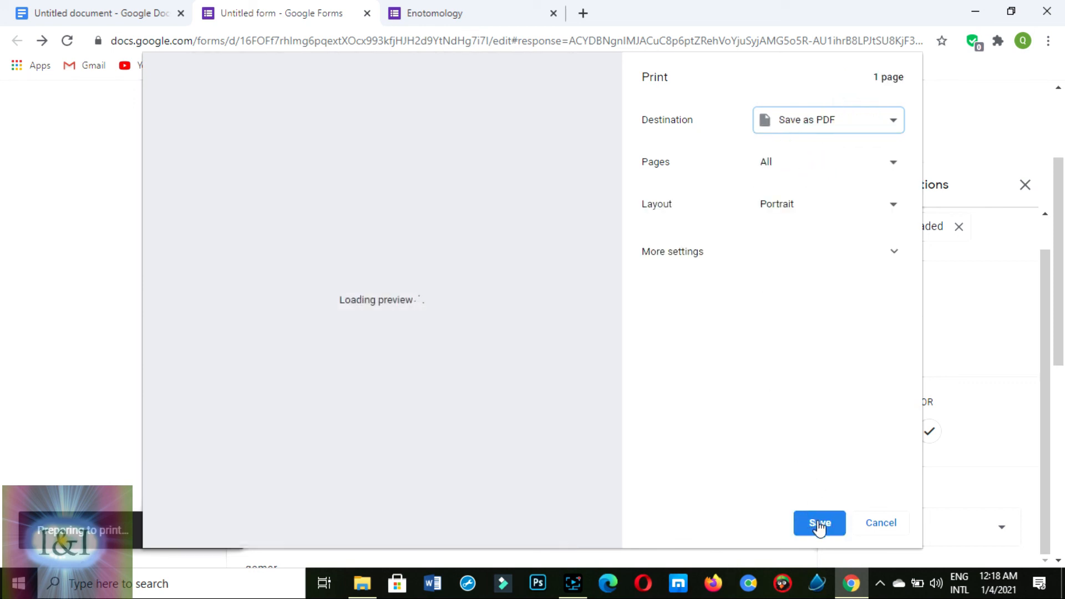
{"action": "left_click", "coordinate": [819, 524]}
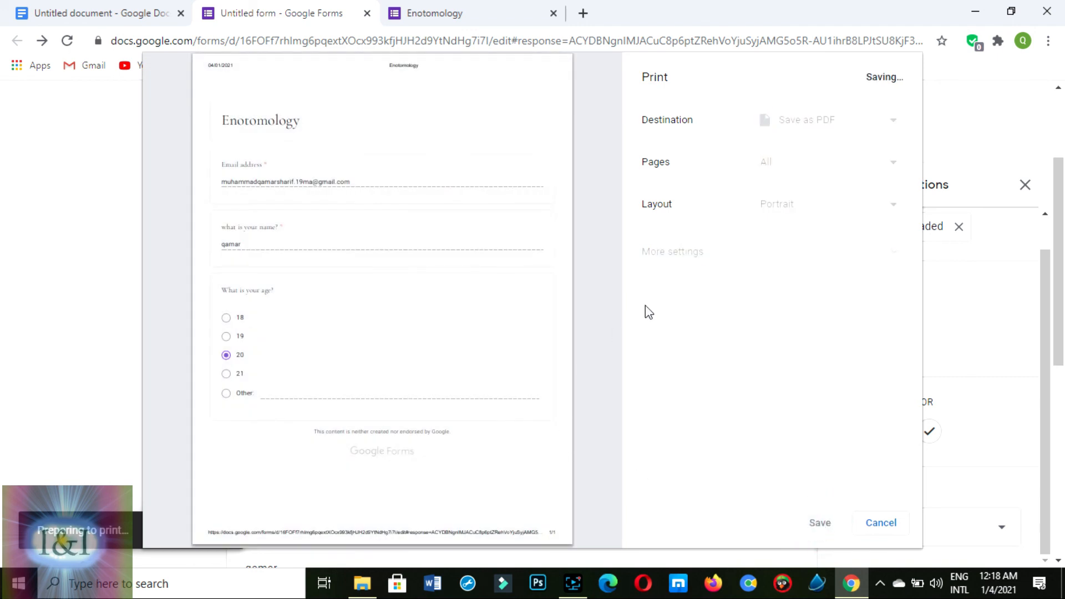